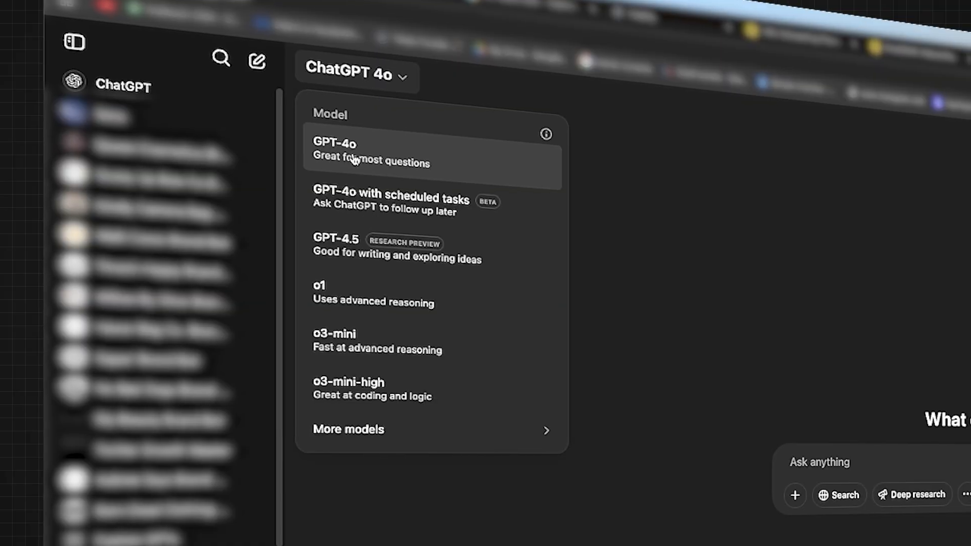
- Keep GPT-4o, switch the prompt to Create image, and open the upload-from-computer file picker
left_click(443, 159)
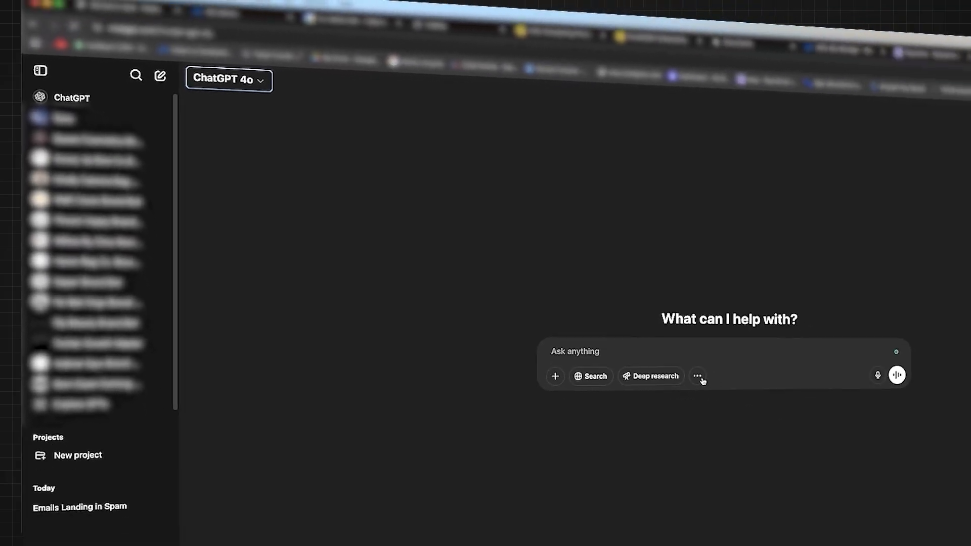
left_click(961, 494)
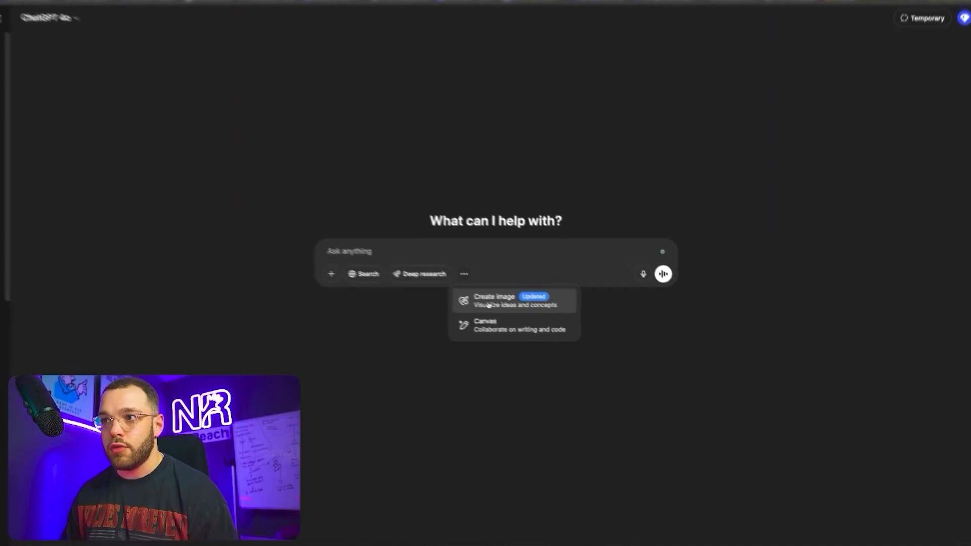
left_click(535, 316)
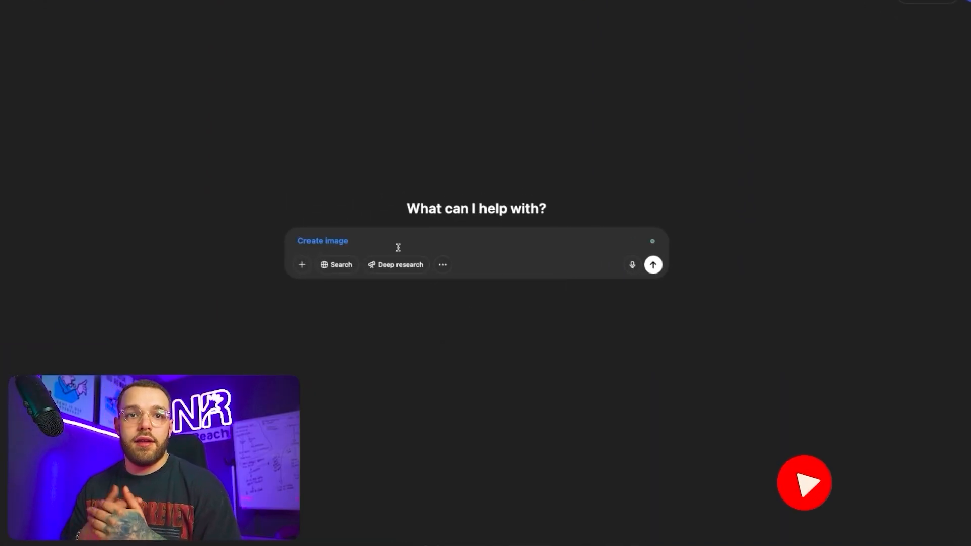
left_click(309, 267)
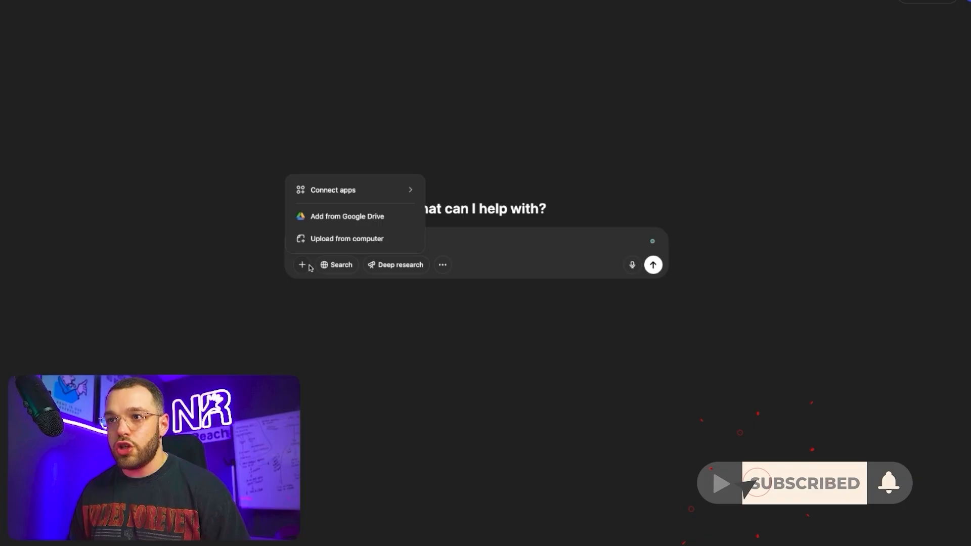
left_click(320, 242)
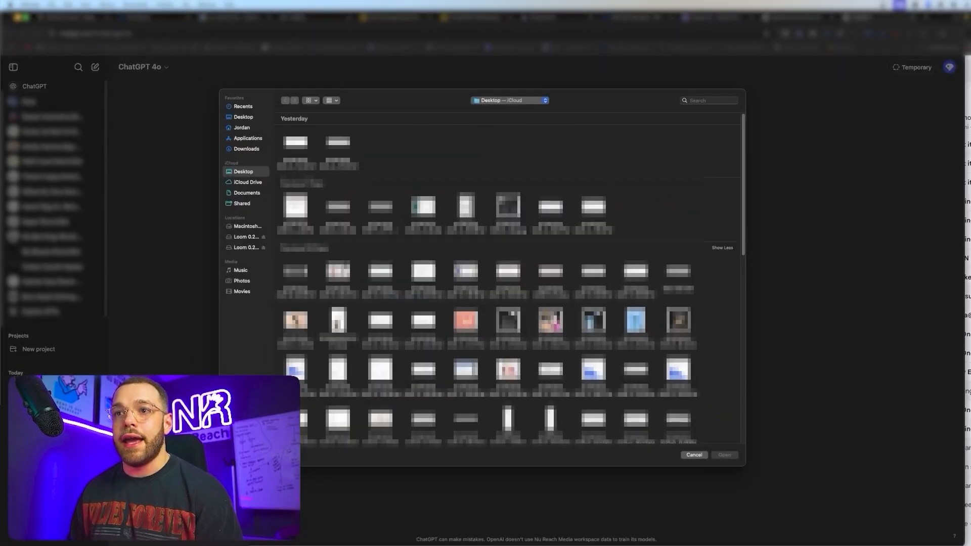
- Dismiss the file picker to return to the ChatGPT prompt
left_click(694, 455)
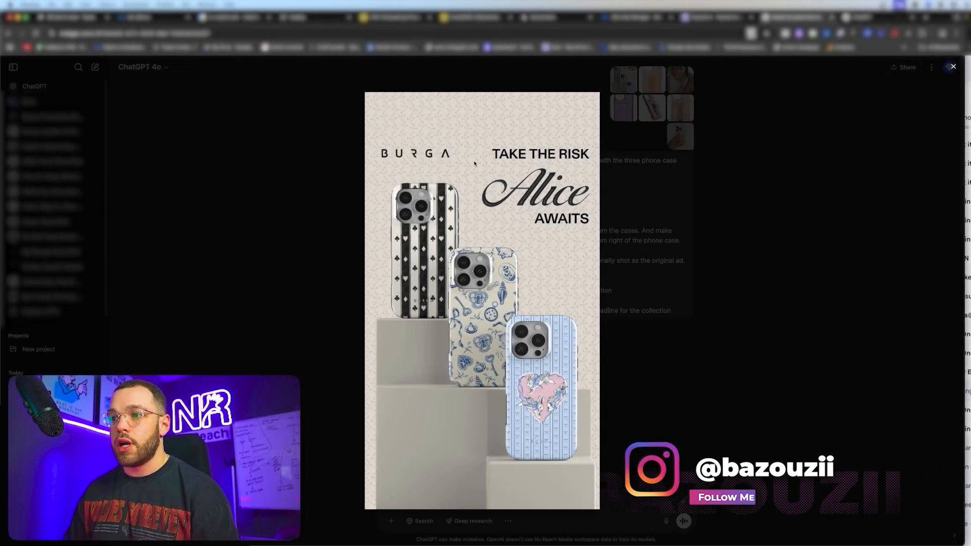
- Preview the peach case, woman-with-phone and lavender case reference images one by one
left_click(708, 103)
left_click(647, 78)
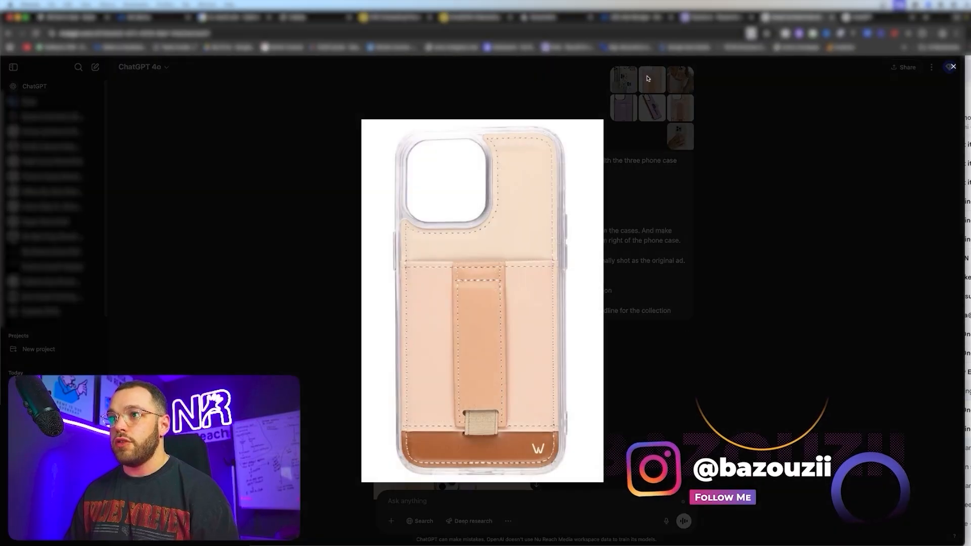
left_click(772, 163)
left_click(684, 81)
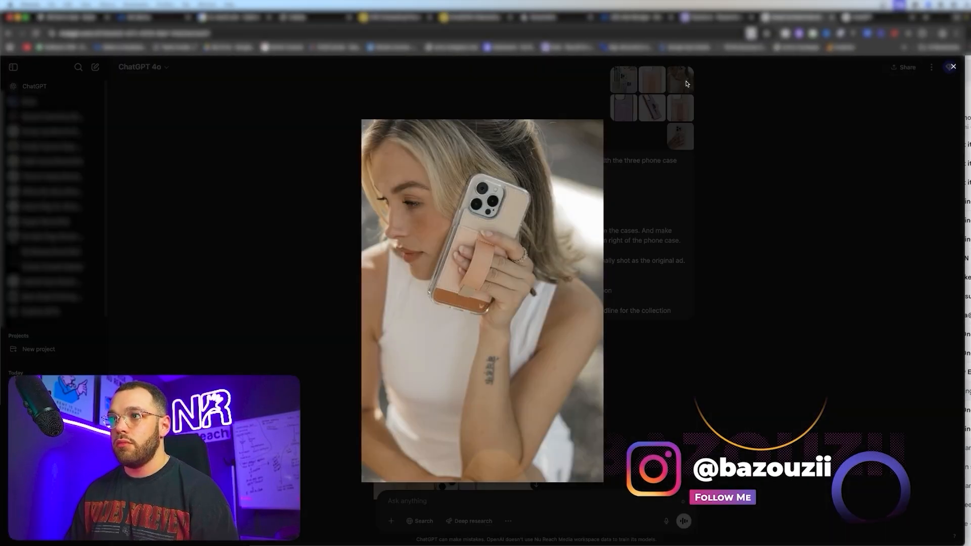
left_click(768, 151)
left_click(623, 107)
left_click(726, 169)
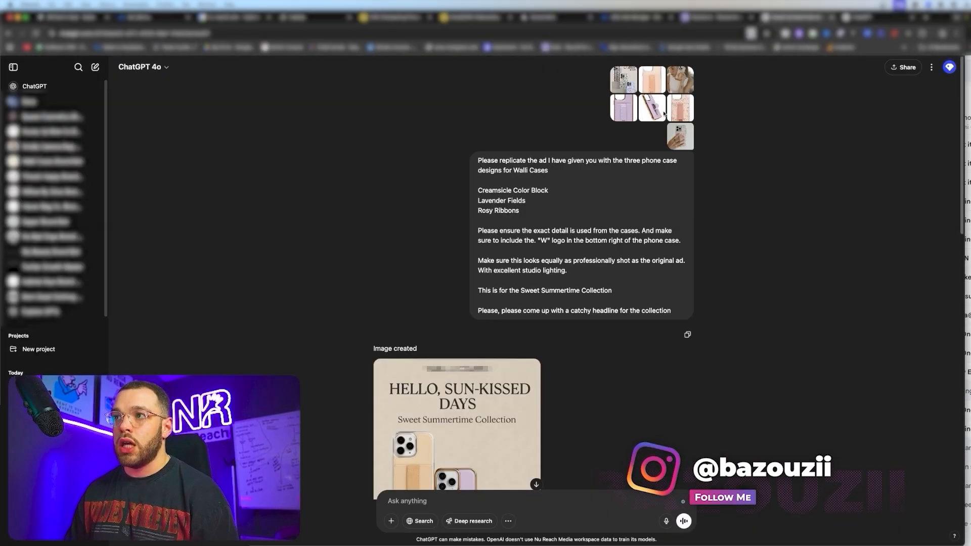
left_click(664, 114)
left_click(769, 156)
- Preview the rosy-ribbons, hand-holding-phone, peach-case and BURGA references, then enlarge the generated ad
left_click(680, 107)
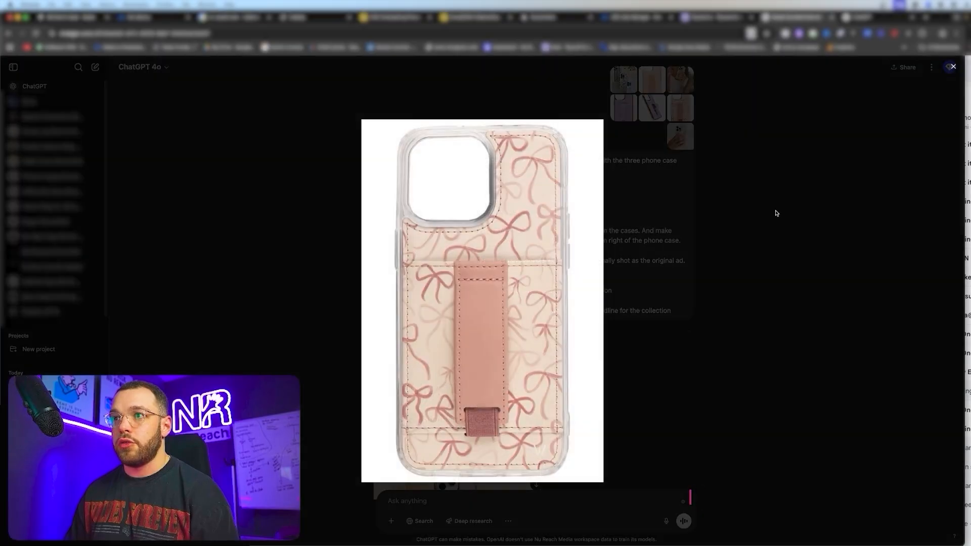
left_click(776, 212)
left_click(680, 137)
left_click(747, 189)
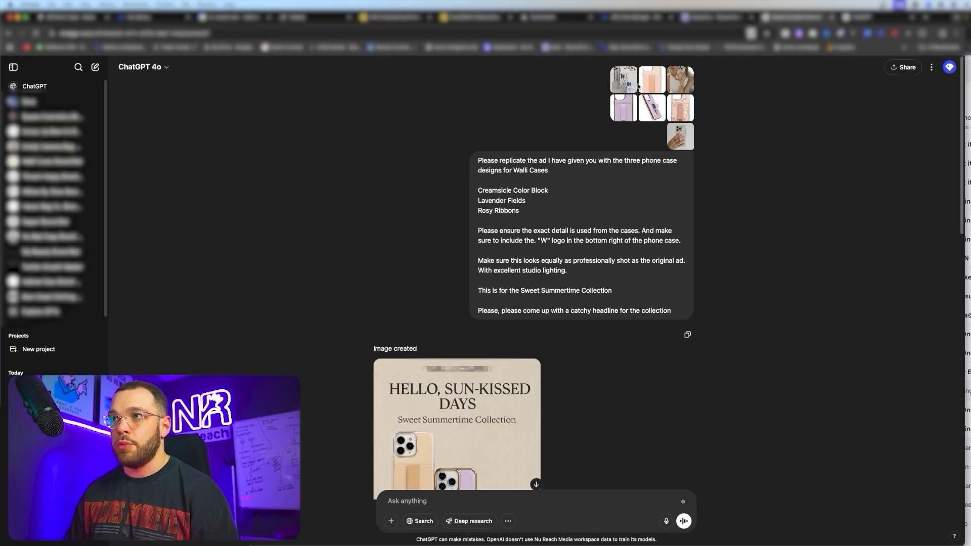
left_click(672, 81)
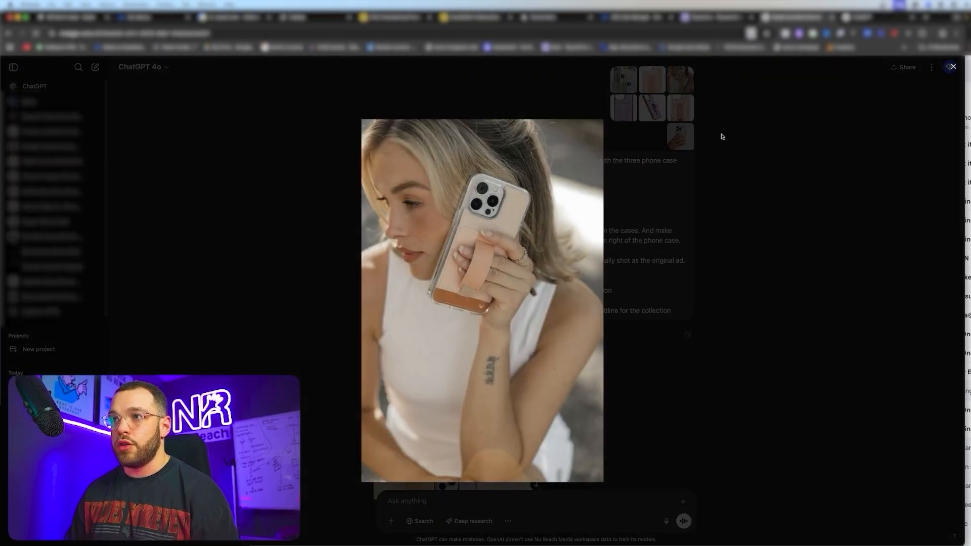
left_click(764, 173)
left_click(627, 85)
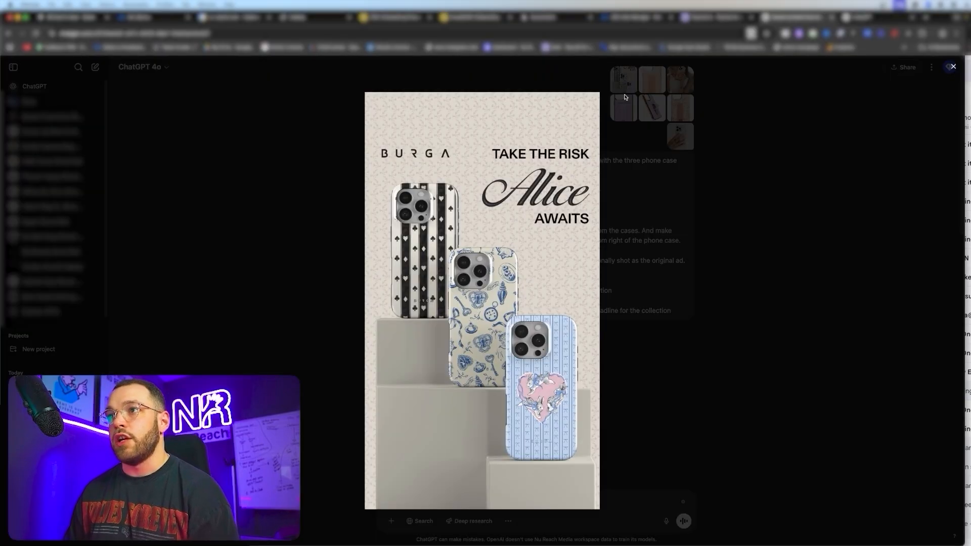
left_click(782, 206)
scroll(507, 322, "down", 3)
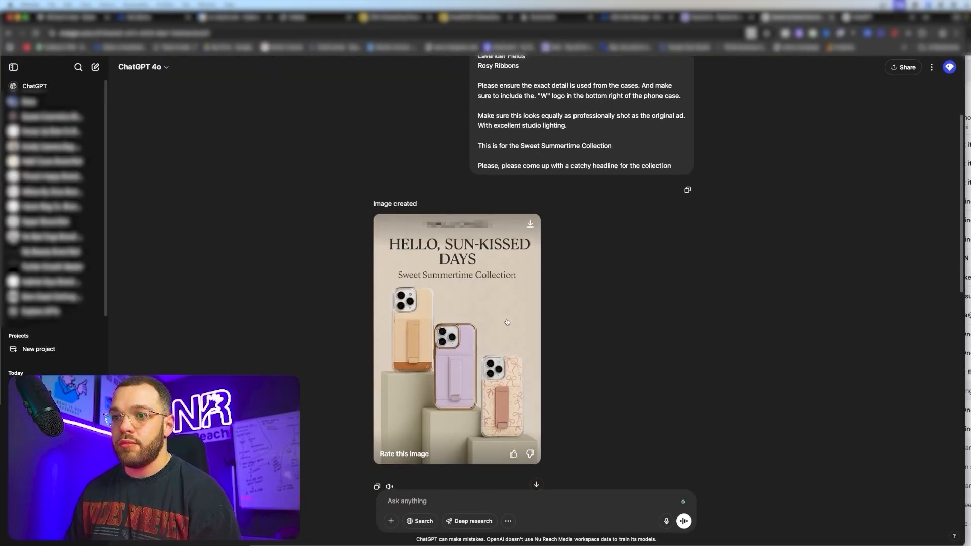
left_click(508, 322)
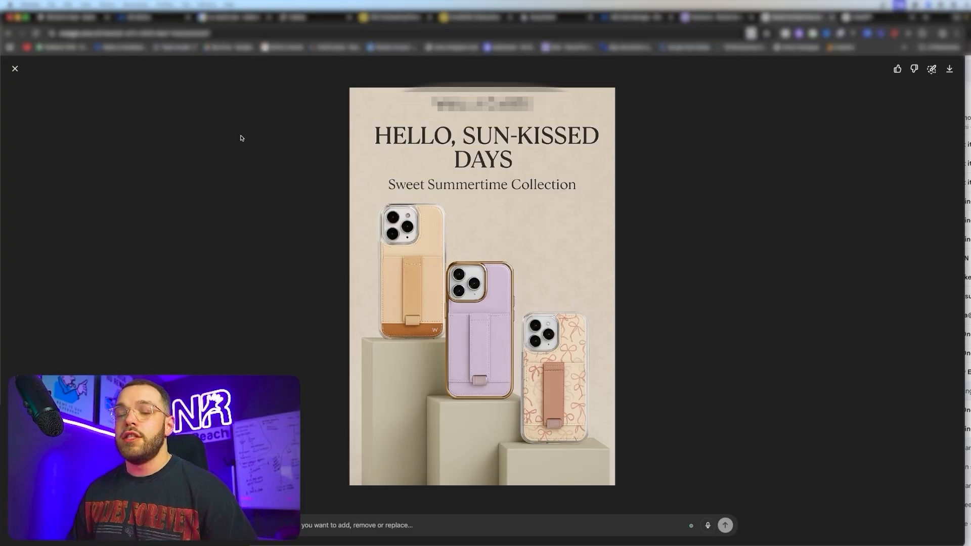
- Close the full-size ad and load Canva in a new browser tab
left_click(19, 69)
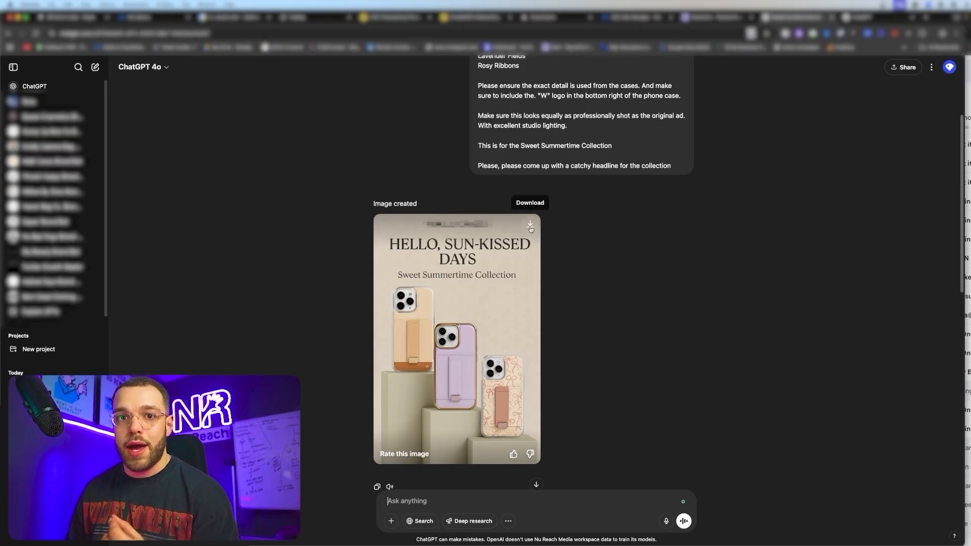
key("super+t")
type("canva")
key("Return")
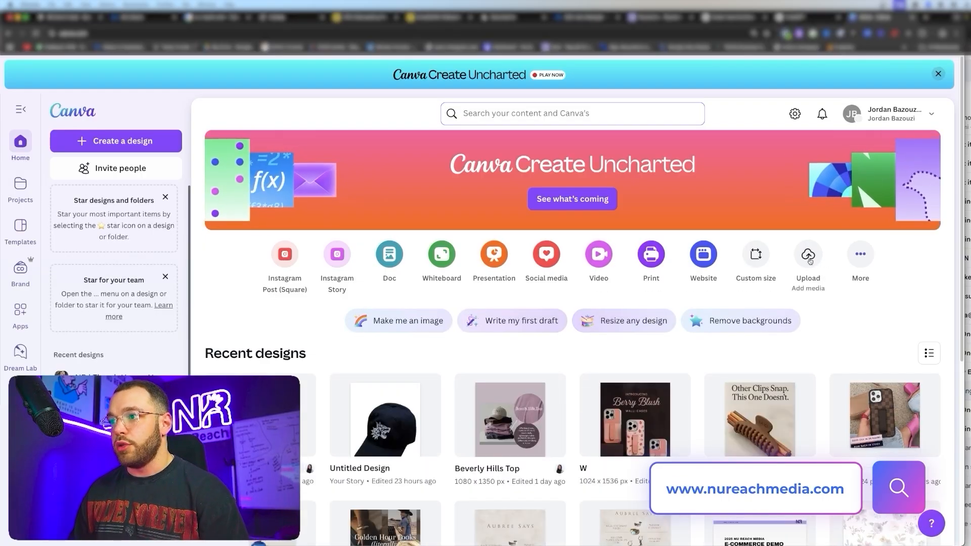
- Open the W design in Canva at 40% zoom, then go back to the ChatGPT tab
left_click(635, 415)
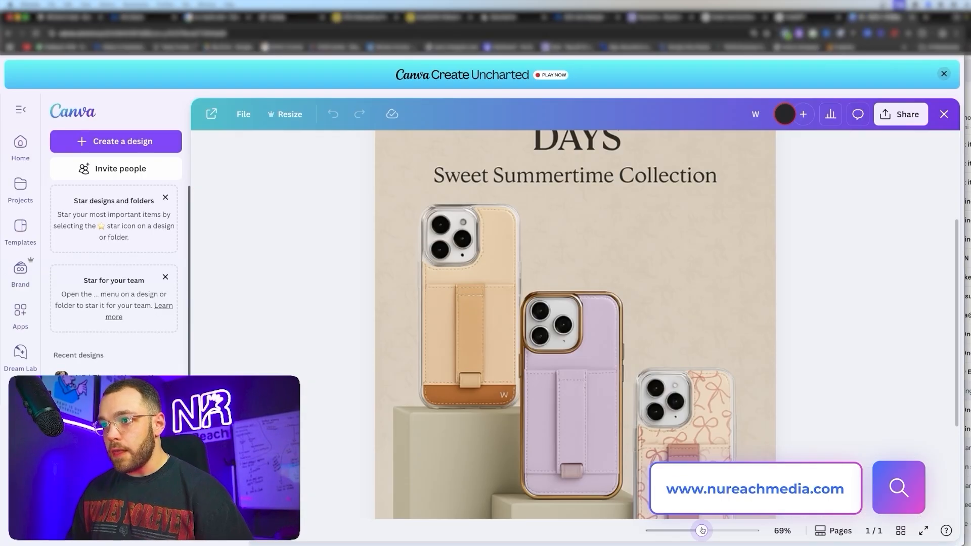
left_click_drag(702, 530, 688, 531)
left_click(819, 360)
scroll(708, 336, "down", 1)
scroll(709, 337, "up", 1)
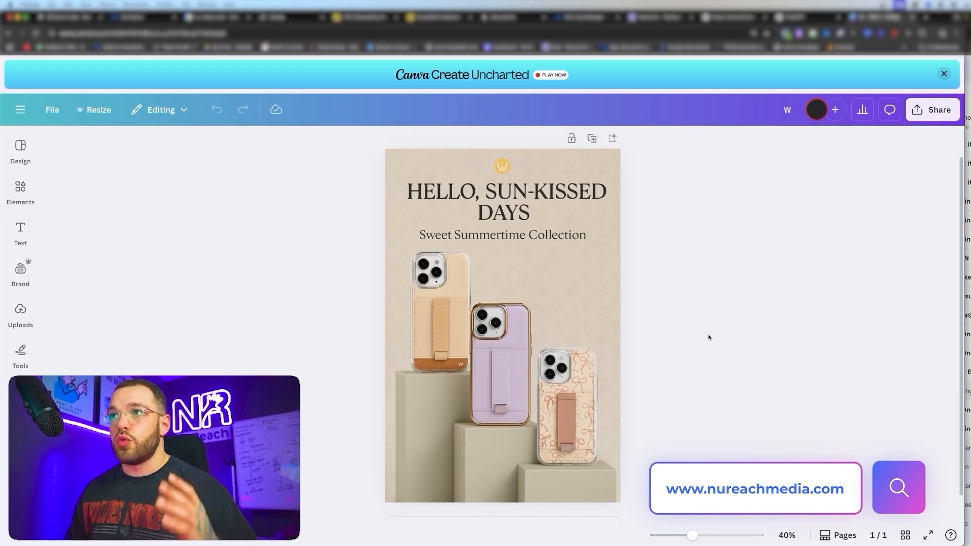
scroll(709, 338, "up", 1)
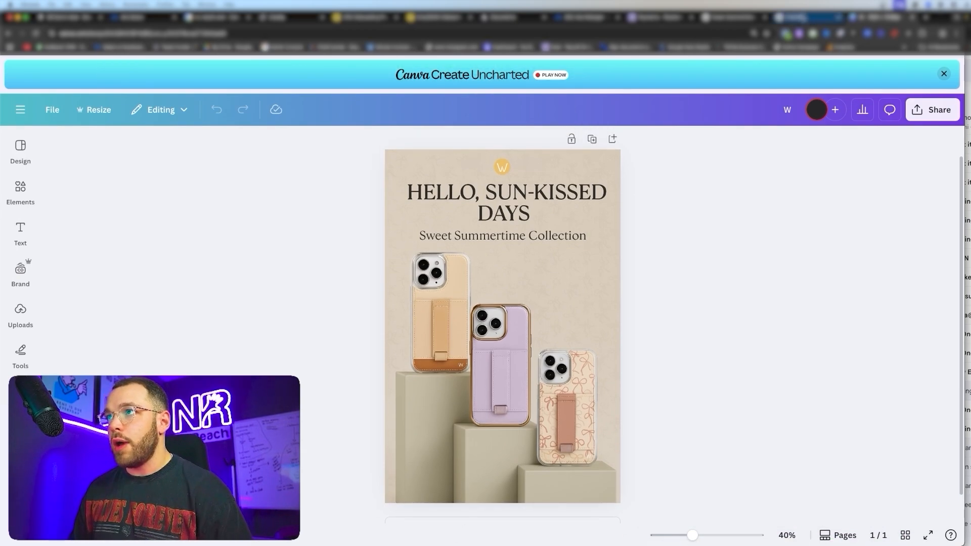
left_click(804, 18)
scroll(470, 327, "down", 1)
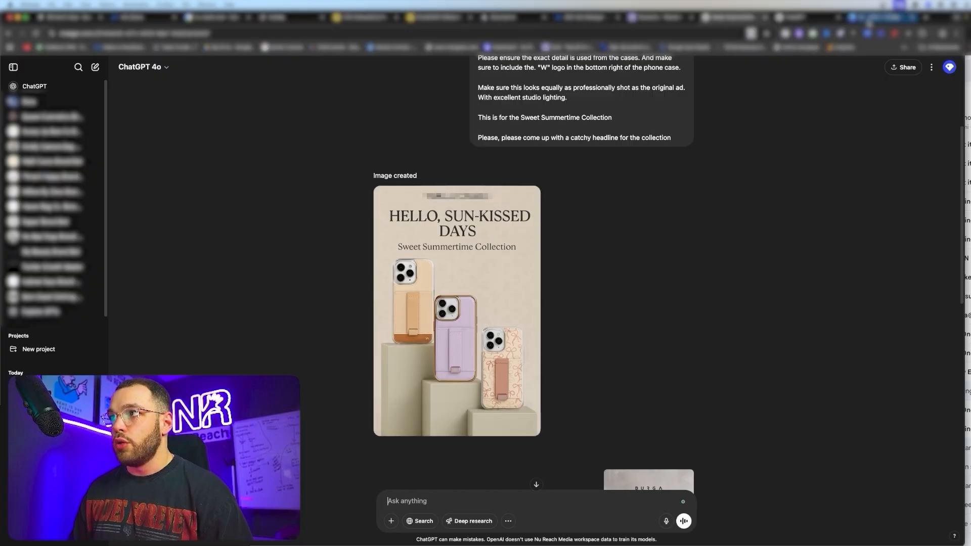
- Detach Canva into its own window and size it beside the ChatGPT chat
left_click_drag(869, 23, 736, 258)
left_click_drag(890, 267, 177, 91)
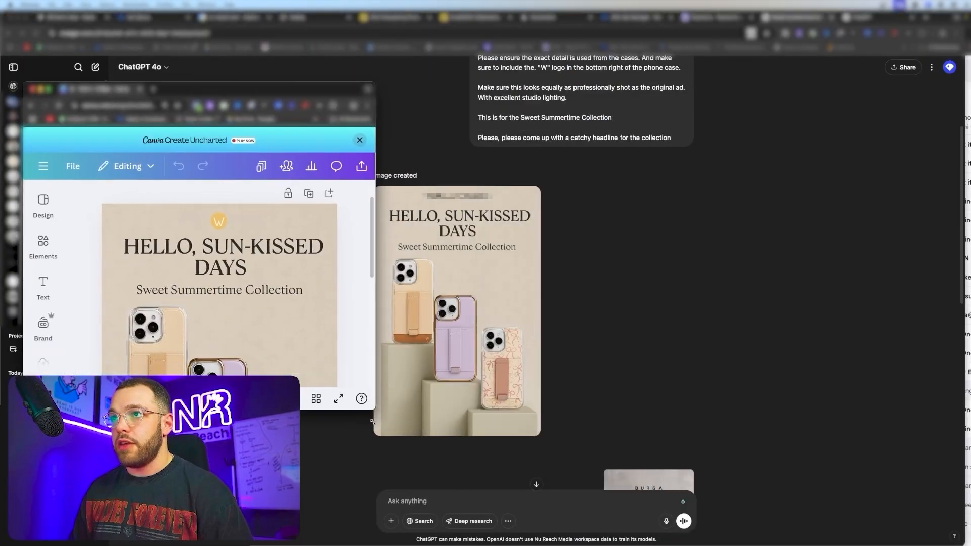
left_click_drag(372, 421, 372, 477)
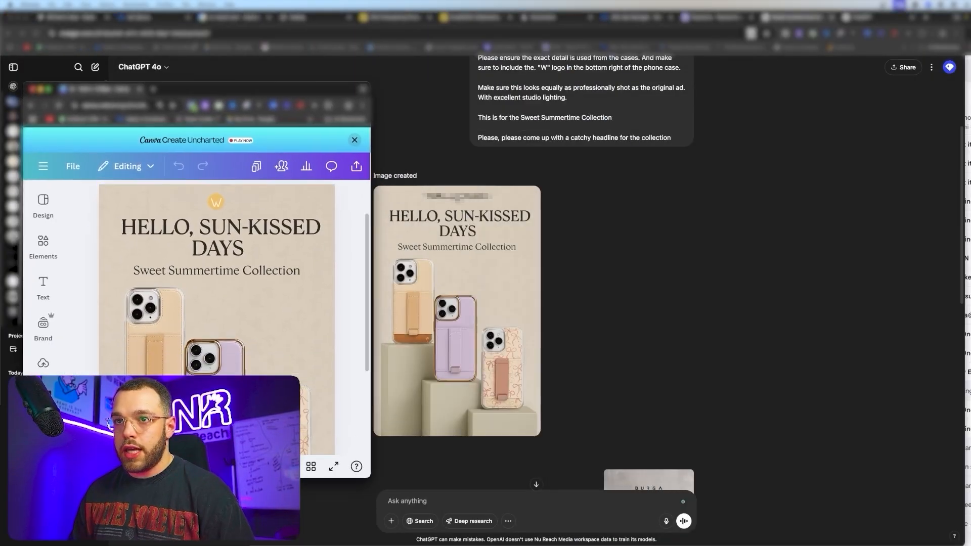
scroll(239, 297, "down", 2)
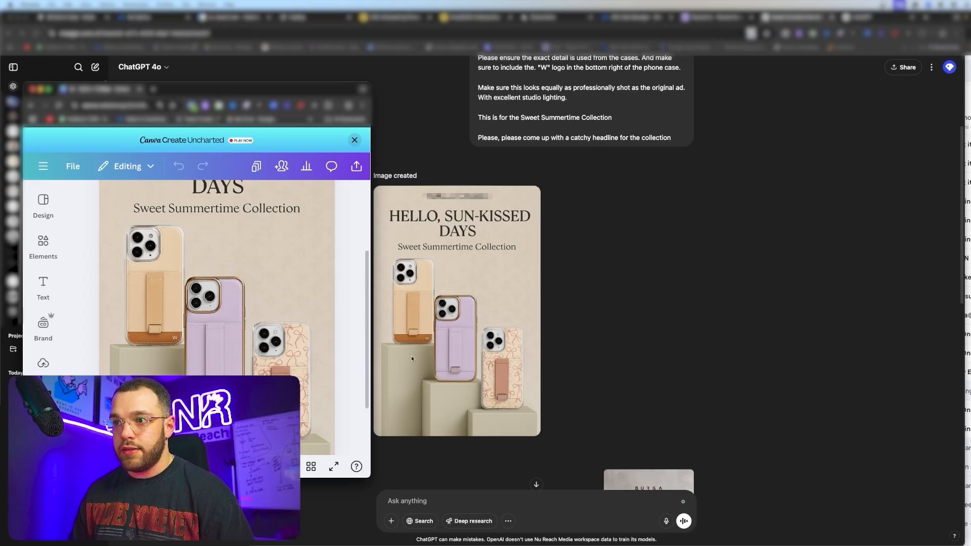
scroll(456, 378, "down", 1)
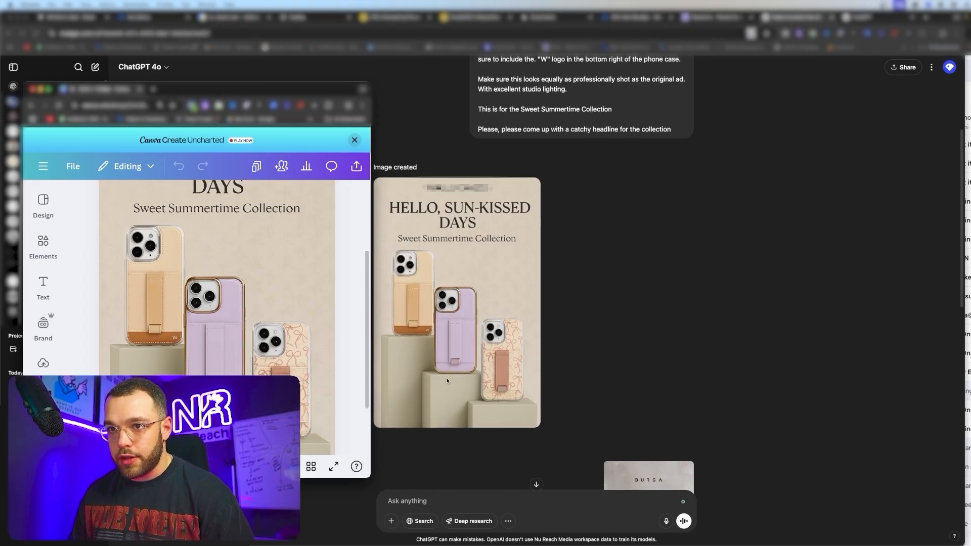
scroll(448, 369, "down", 1)
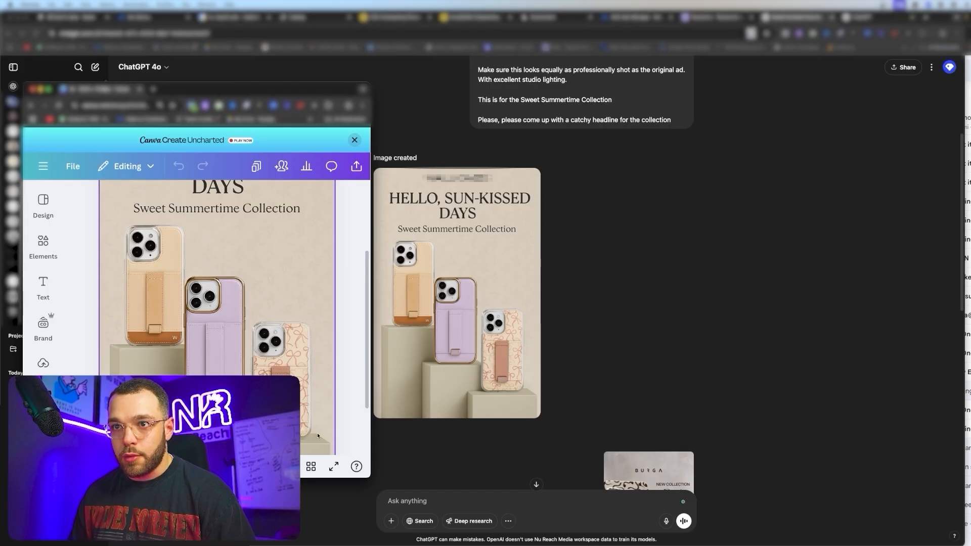
- Enter crop mode on the ad image and exit without changes
double_click(298, 376)
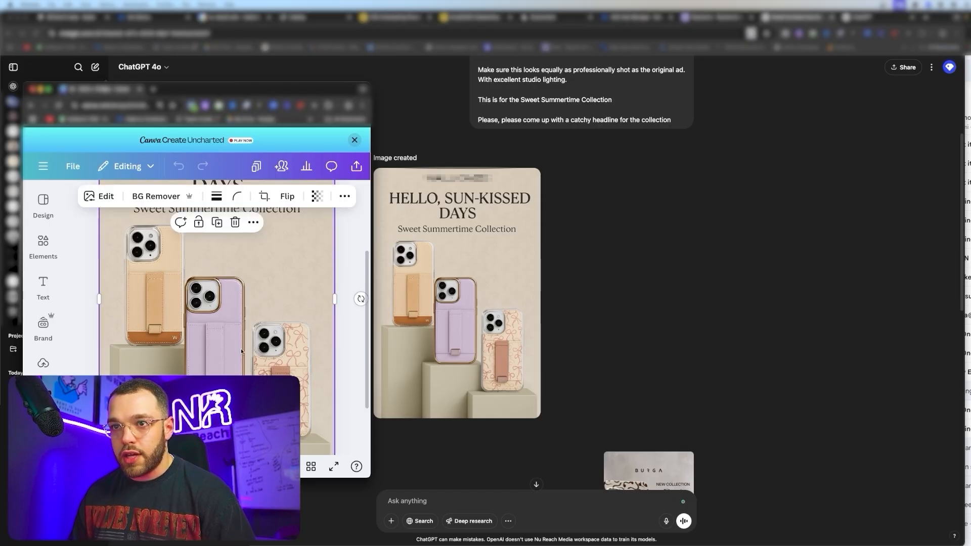
left_click(246, 228)
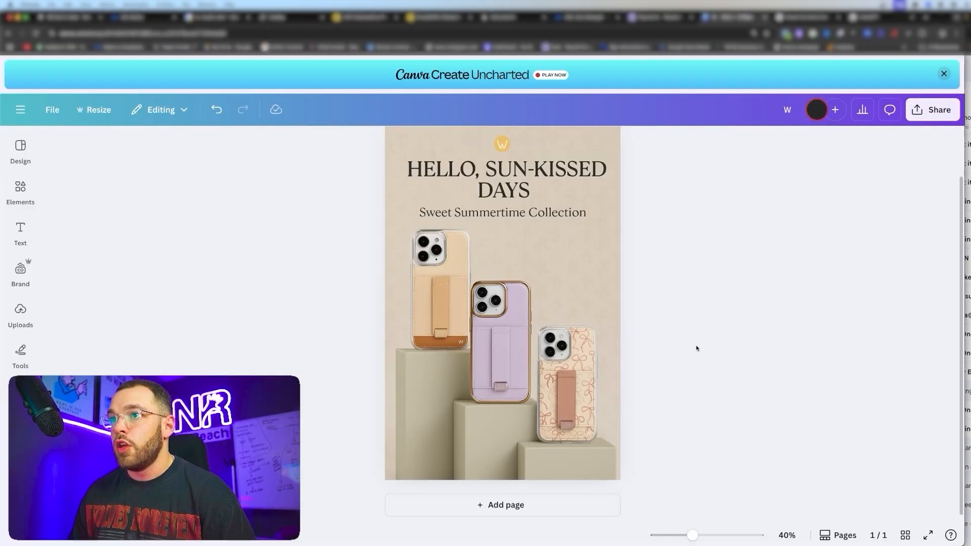
scroll(695, 347, "up", 2)
scroll(289, 342, "down", 2)
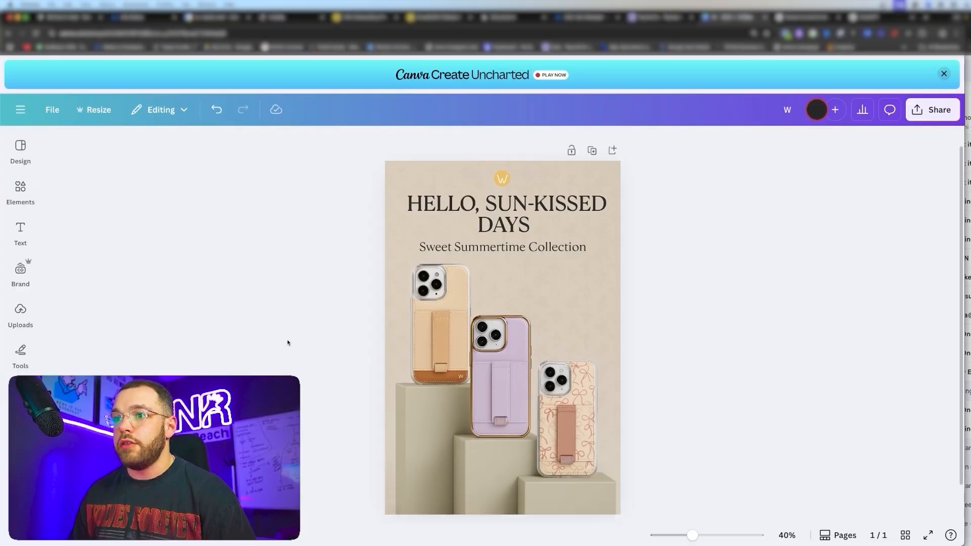
left_click(488, 271)
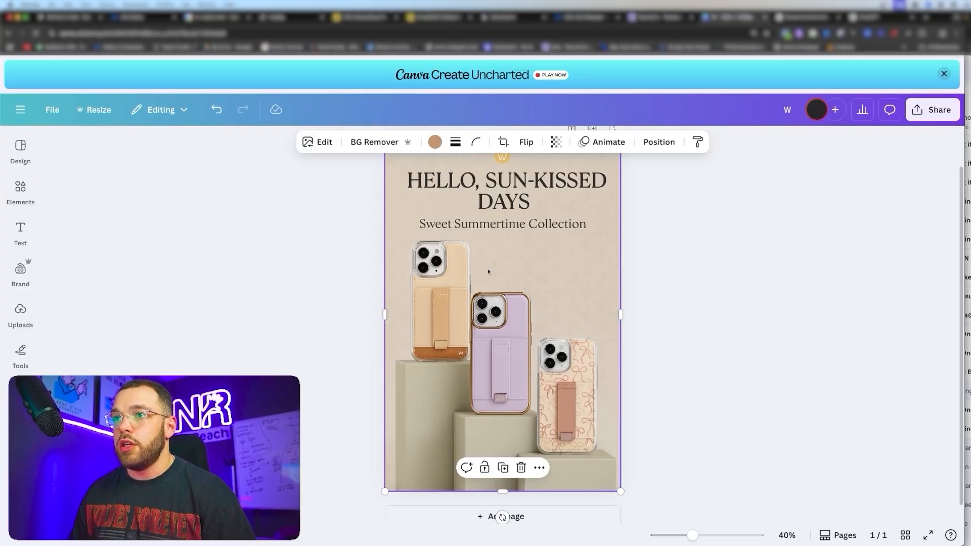
left_click(315, 141)
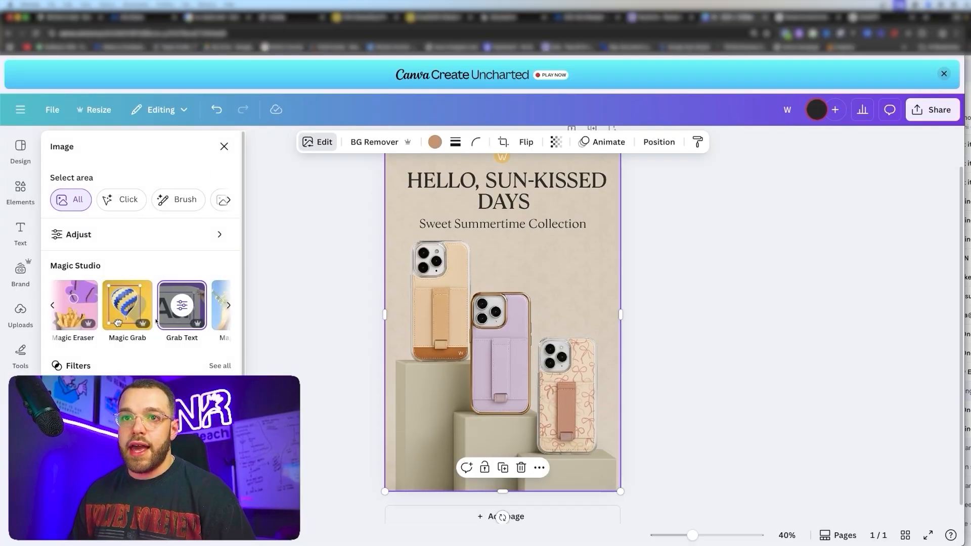
scroll(136, 316, "right", 2)
scroll(157, 320, "left", 2)
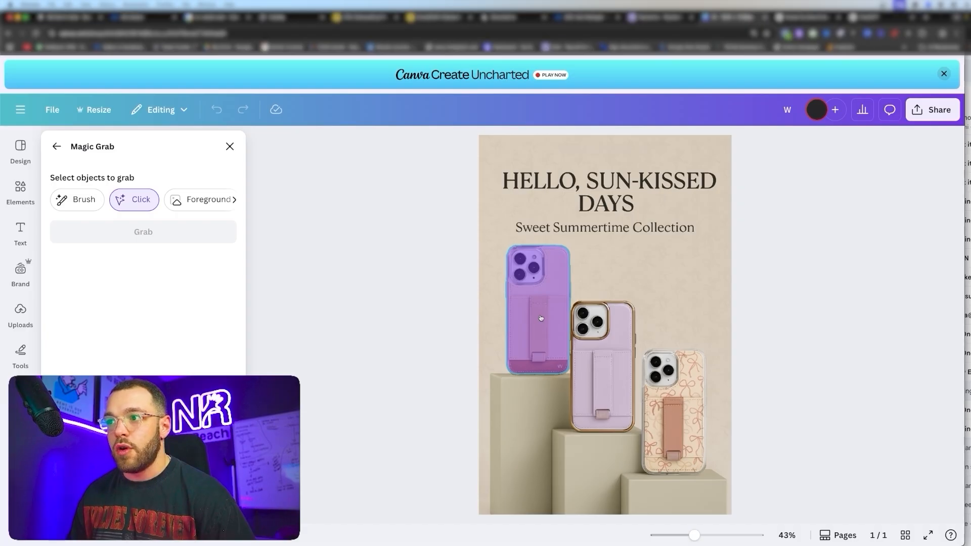
left_click(540, 318)
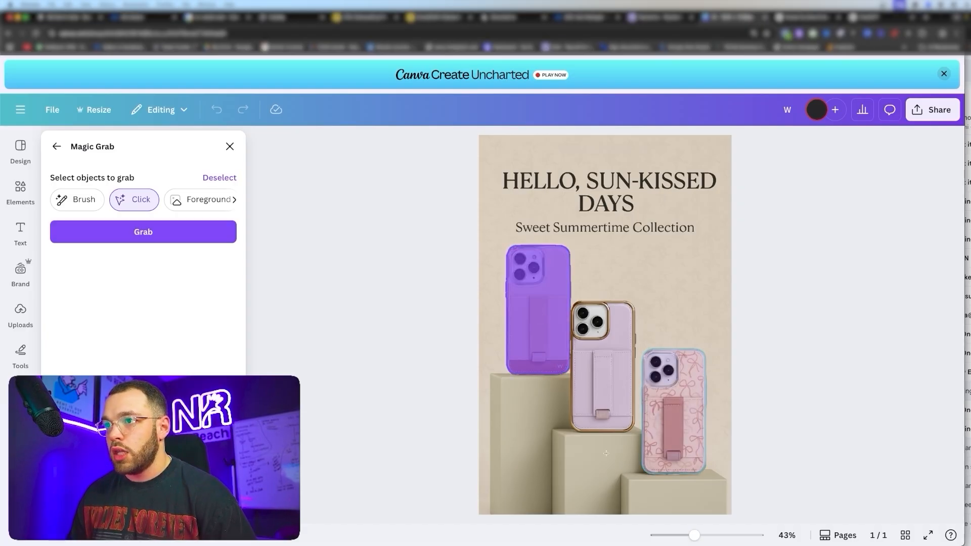
left_click(168, 233)
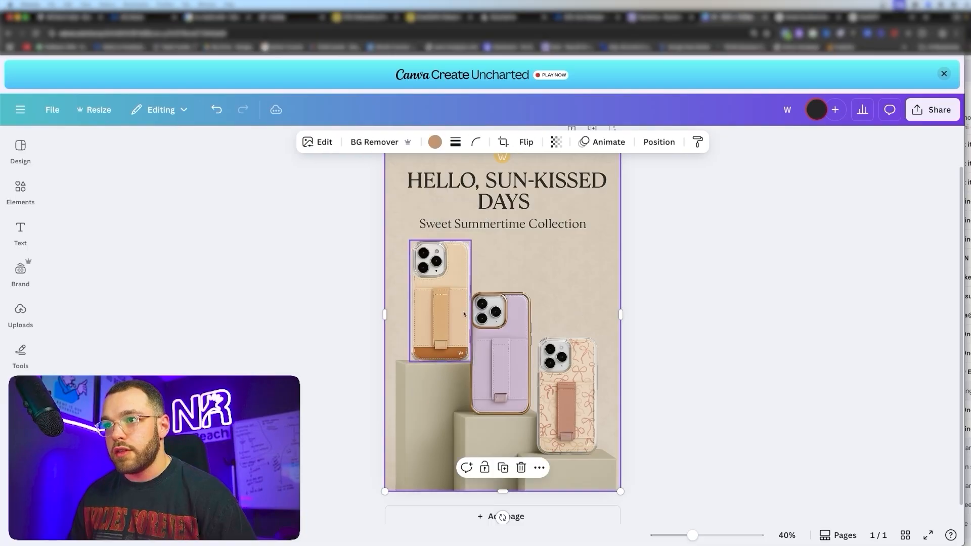
left_click(436, 307)
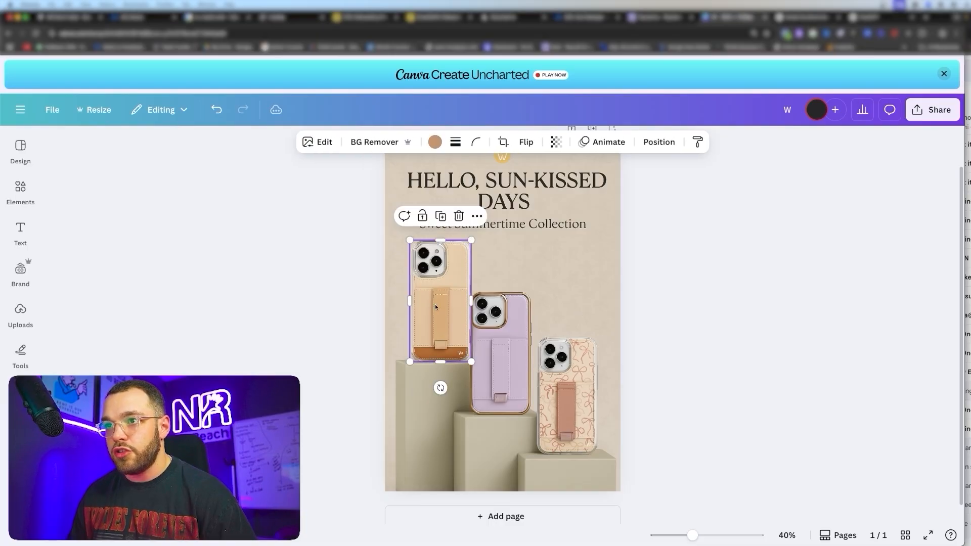
left_click_drag(434, 307, 430, 305)
left_click(320, 307)
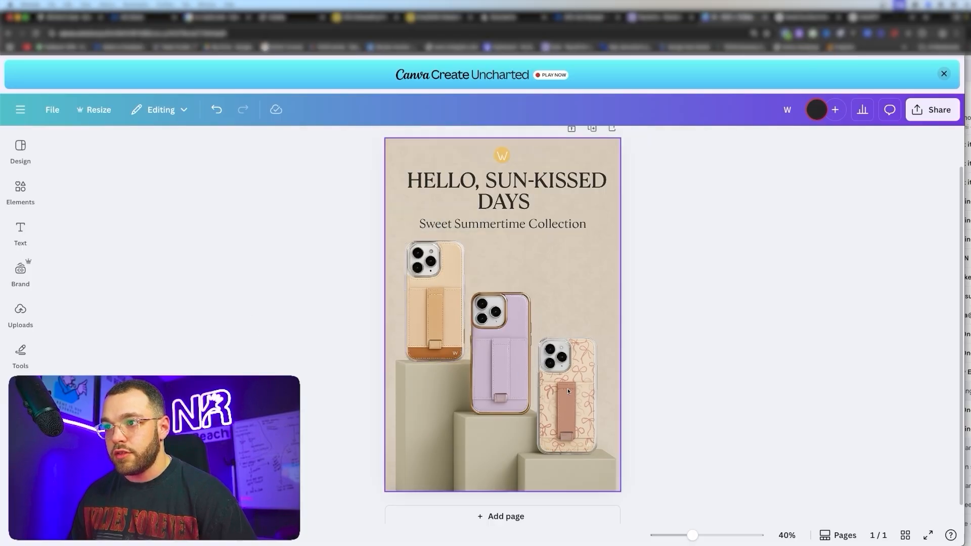
left_click(520, 260)
left_click(318, 142)
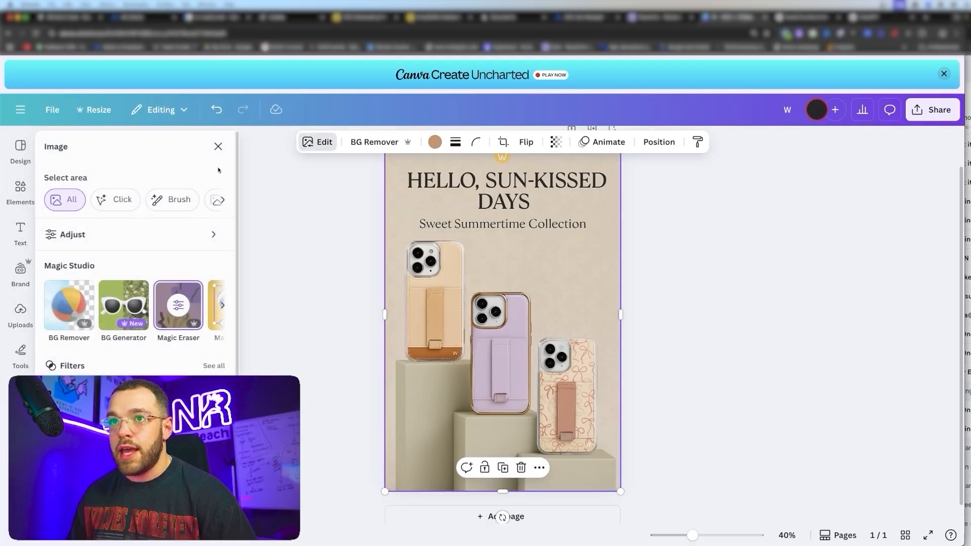
scroll(161, 323, "right", 2)
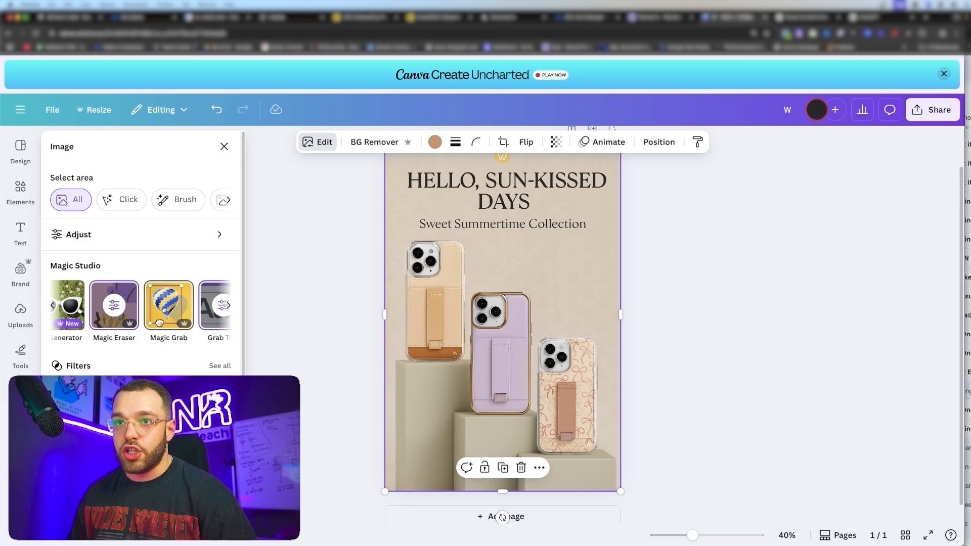
left_click(160, 323)
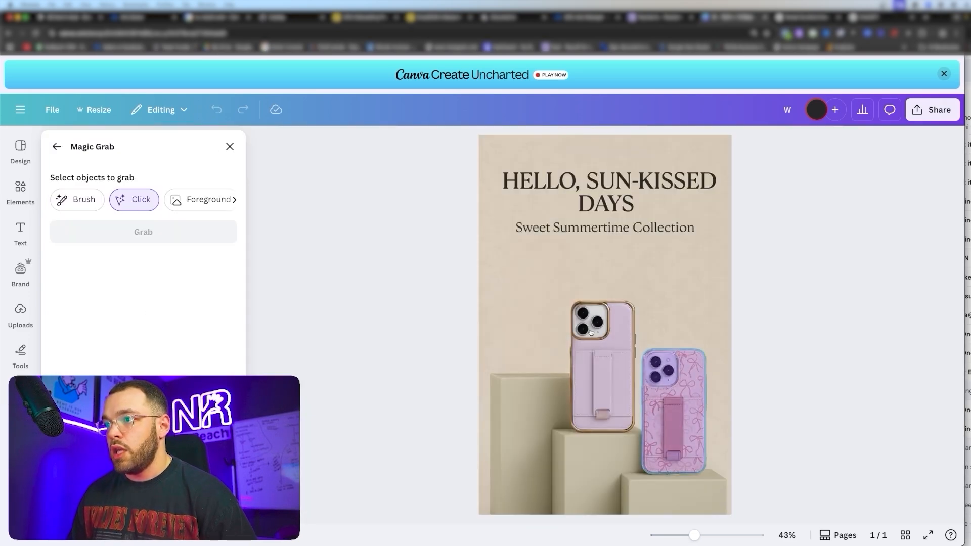
left_click(673, 391)
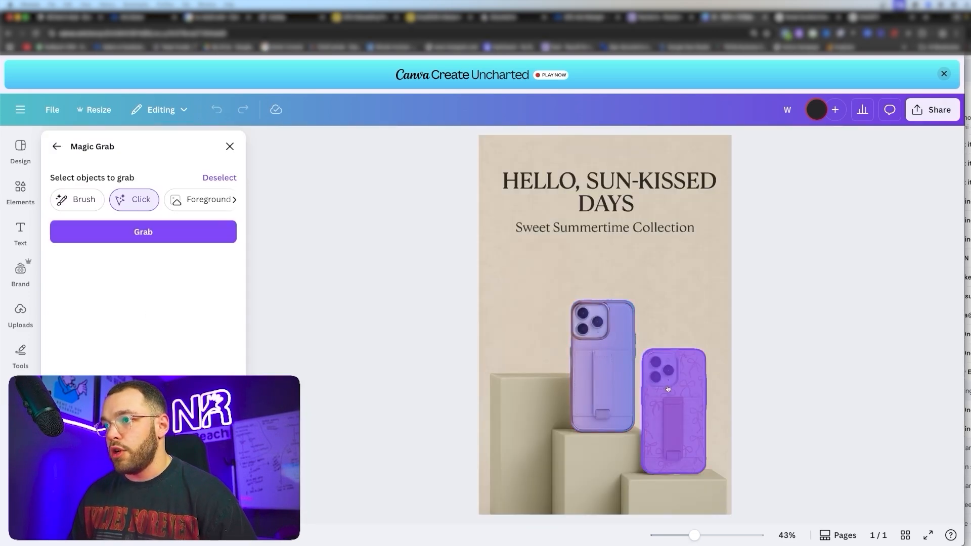
left_click(156, 237)
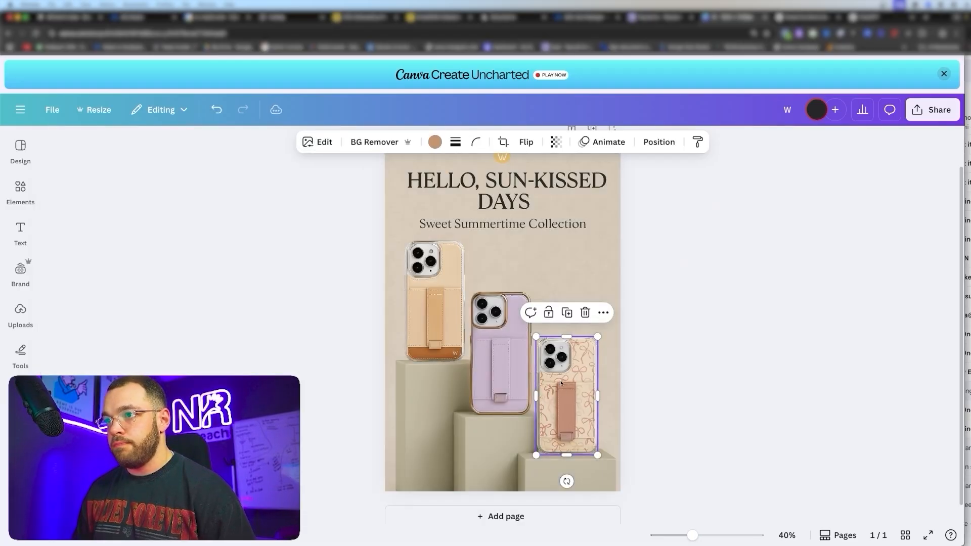
left_click_drag(561, 383, 557, 360)
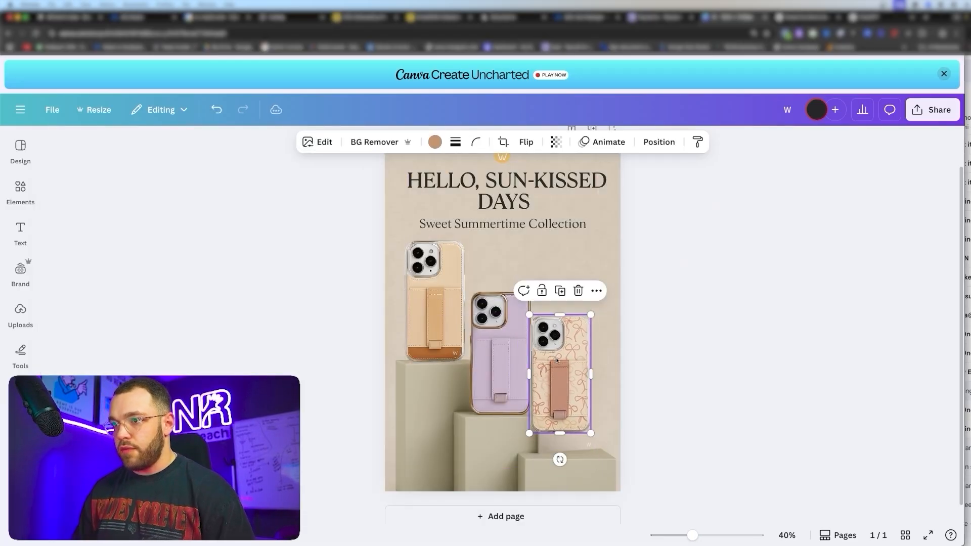
key("Delete")
left_click(443, 297)
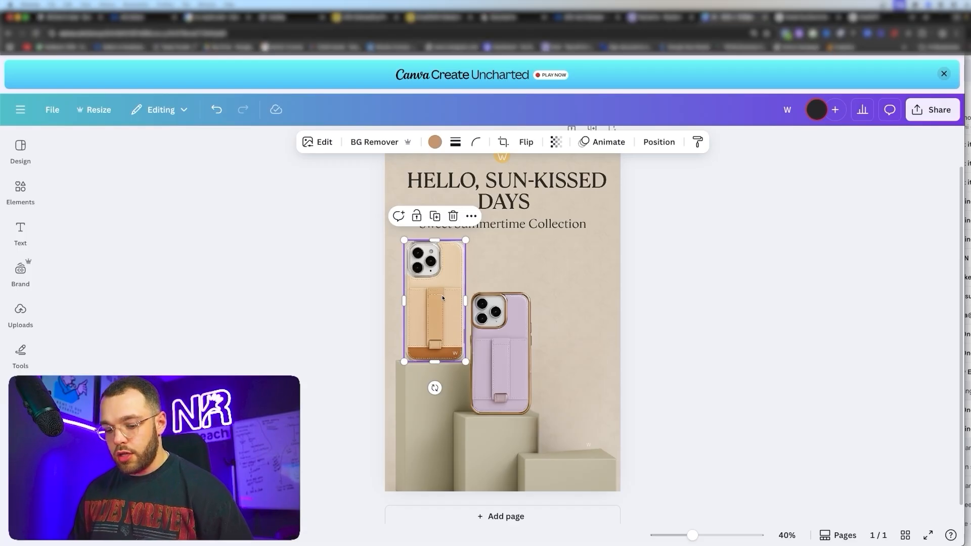
key("ctrl+d")
left_click_drag(442, 298, 572, 383)
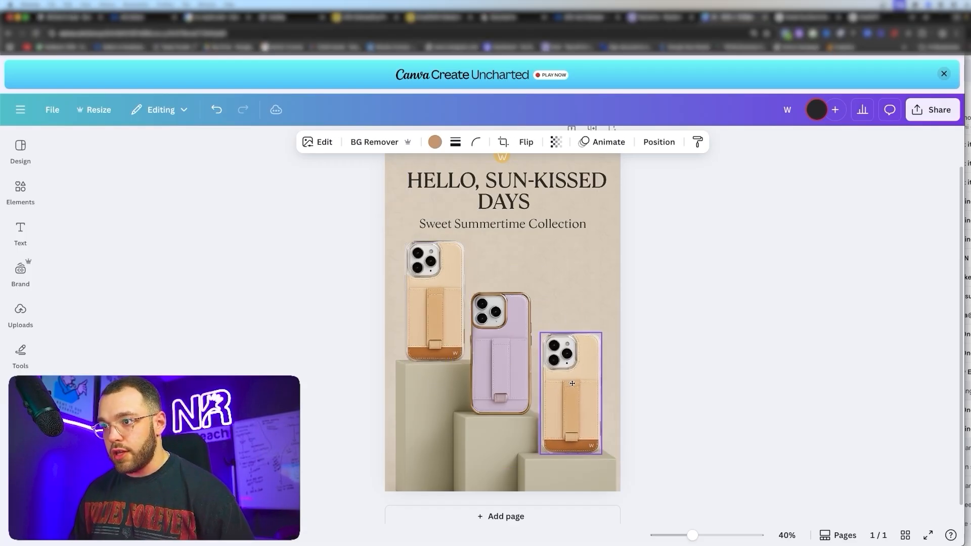
left_click(729, 354)
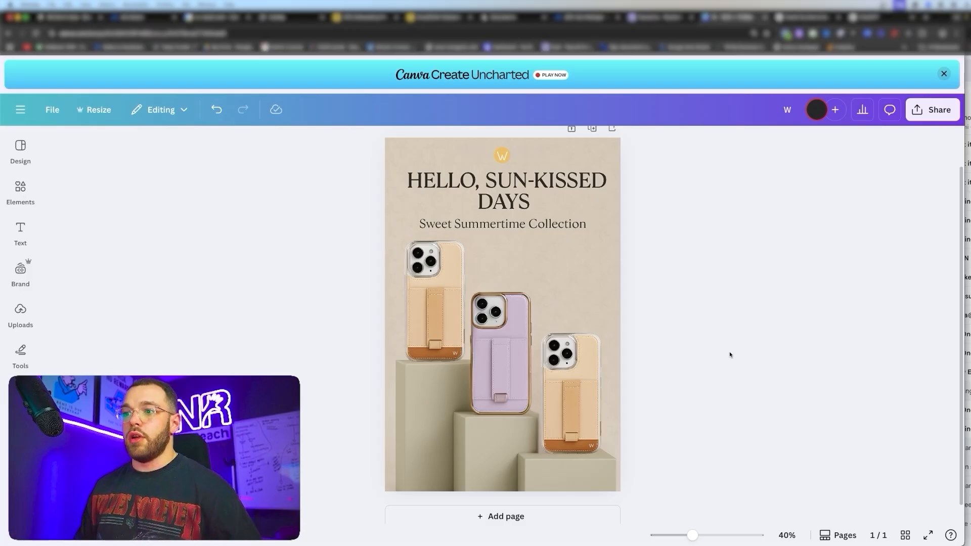
left_click(576, 386)
key("Down")
key("Down")
key("Down")
key("Down")
left_click(889, 383)
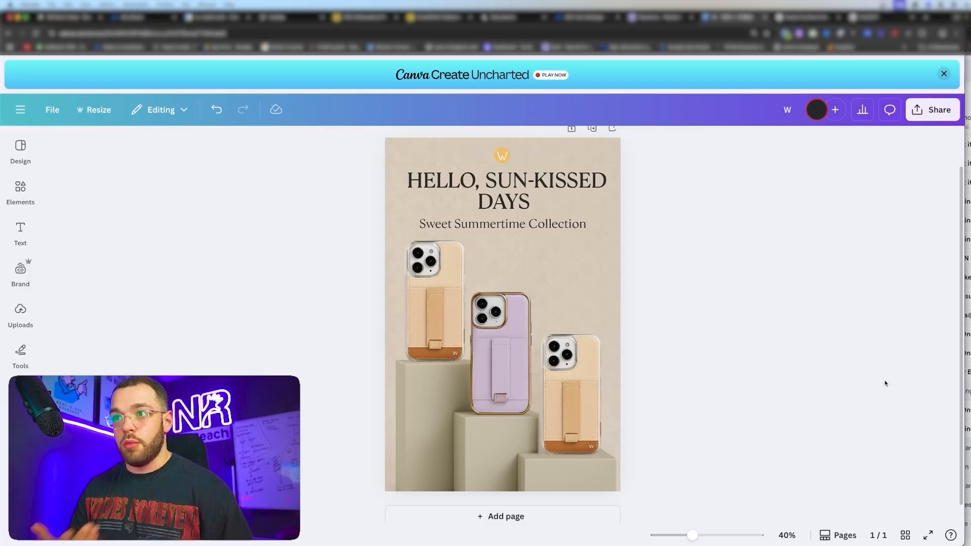
key("super+z")
key("super+z")
key("super+z")
key("super+z")
key("super+z")
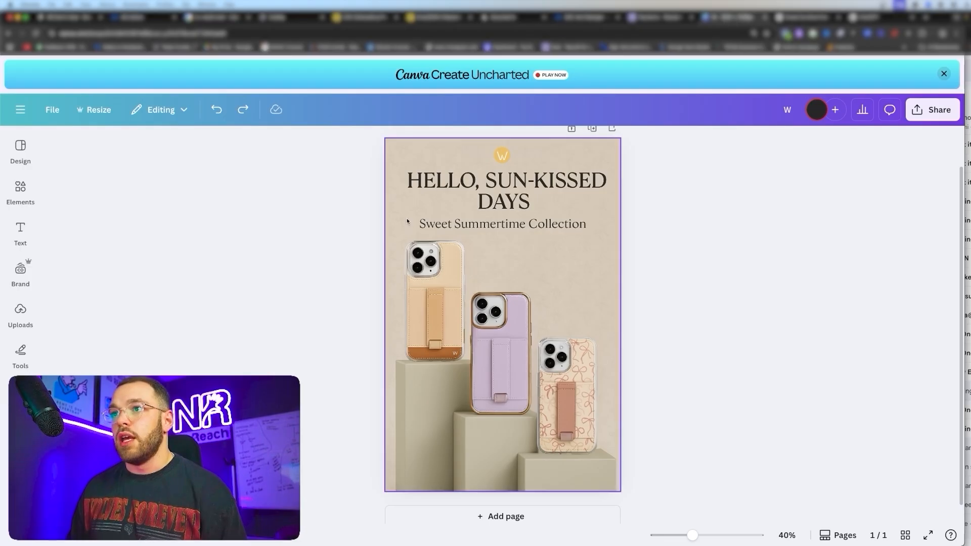
- Use Grab Text on the ad image to extract the subtitle as editable text
left_click(403, 220)
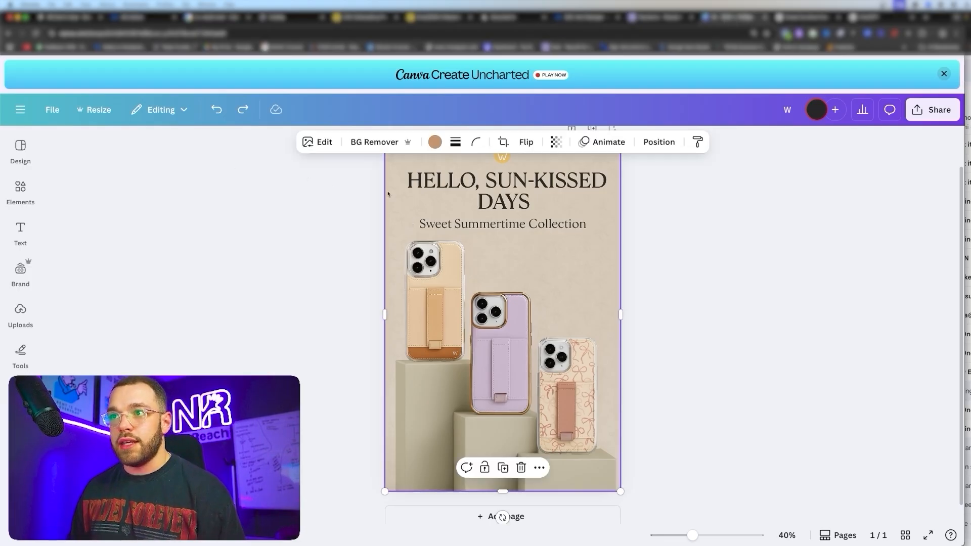
left_click(318, 142)
scroll(190, 319, "right", 5)
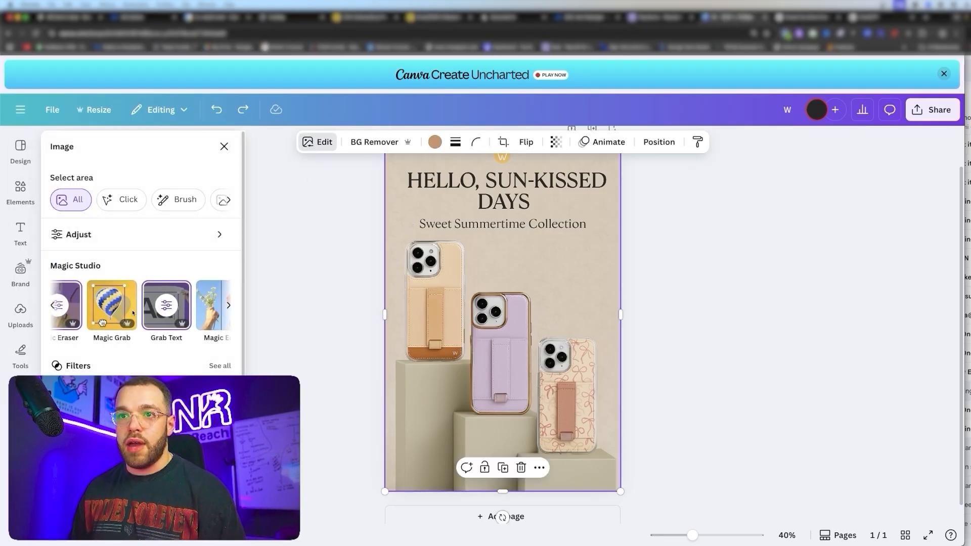
left_click(160, 316)
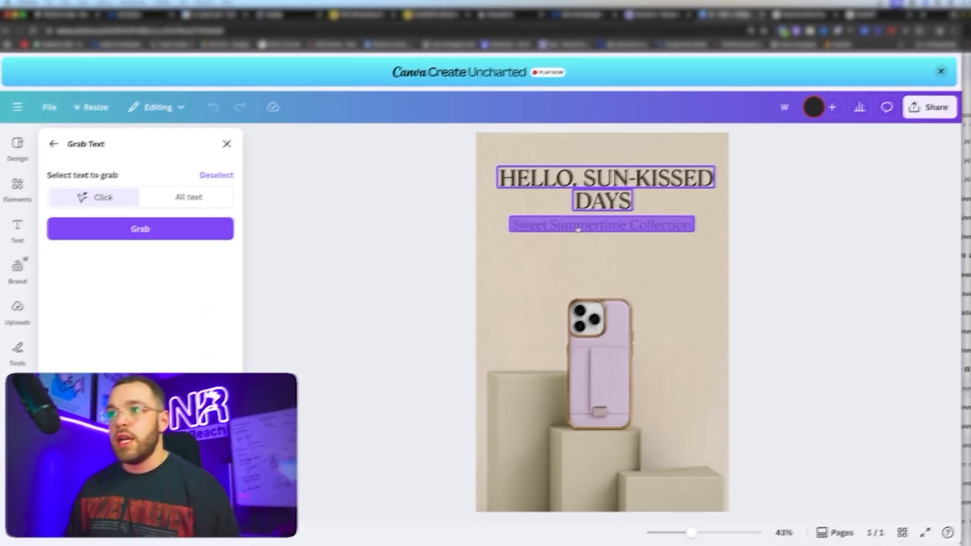
left_click(150, 235)
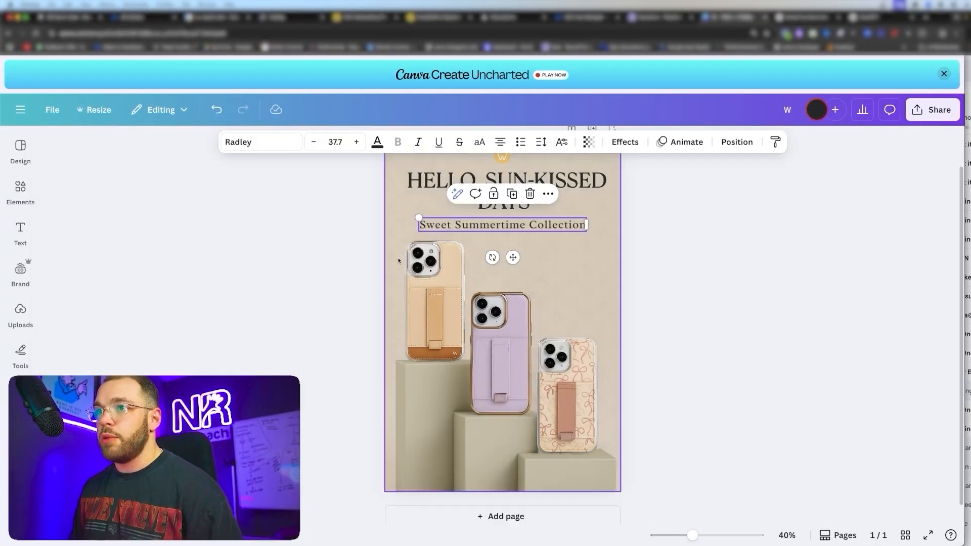
- Try replacing 'Collection' with 'Sale' in the subtitle, then undo it
left_click_drag(420, 224, 481, 225)
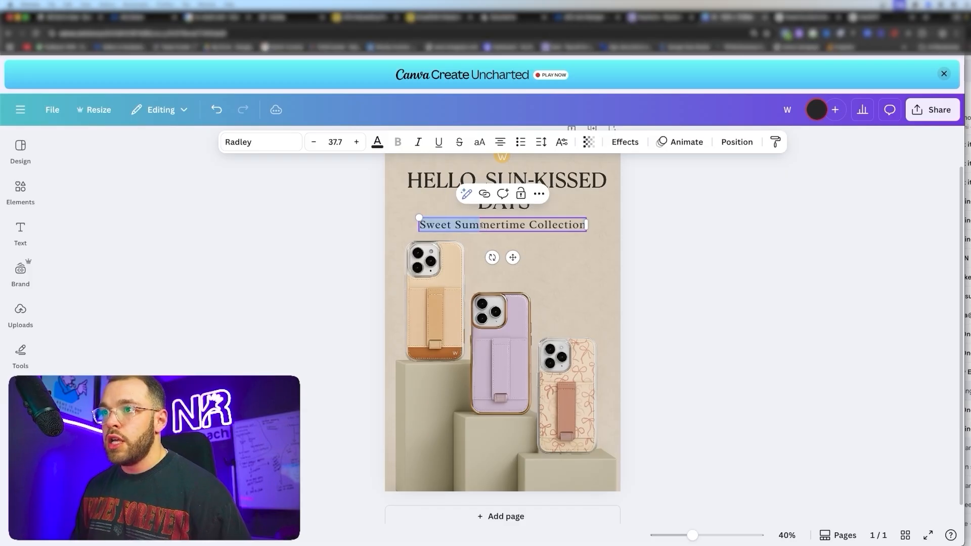
double_click(564, 227)
type("Sale")
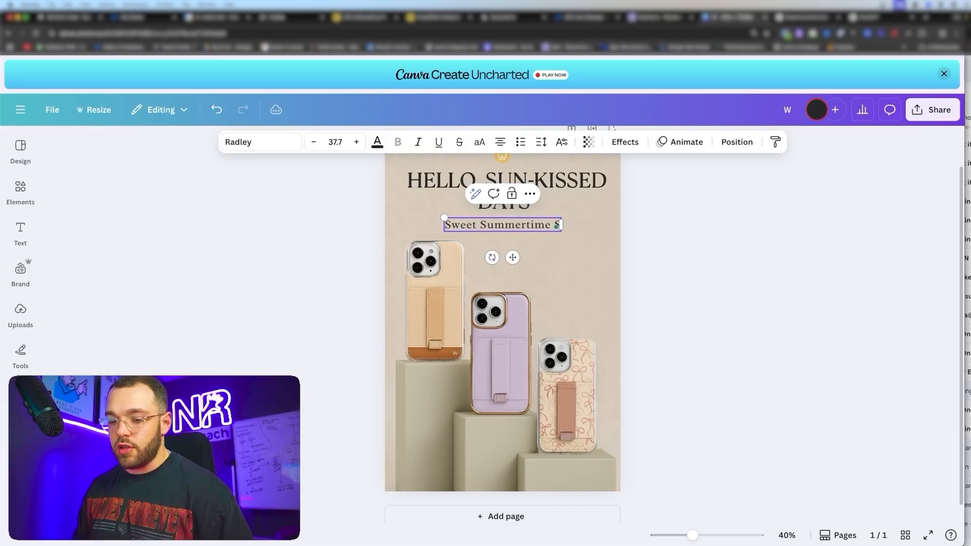
left_click(847, 329)
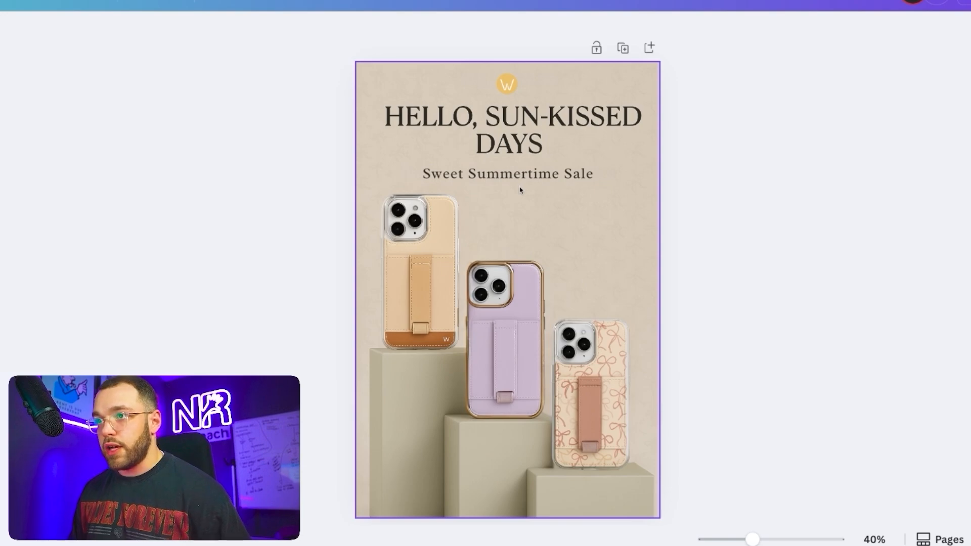
key("ctrl+z")
key("ctrl+z")
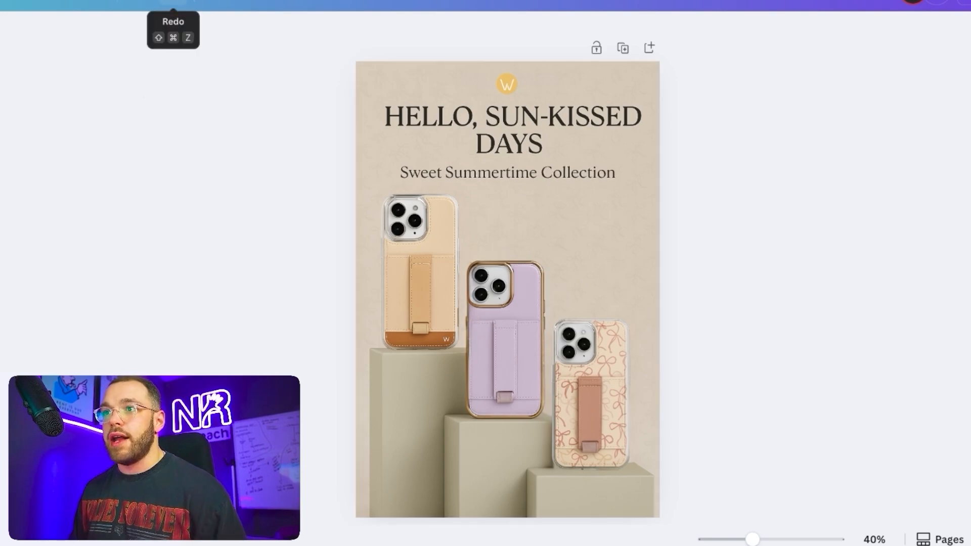
left_click(172, 5)
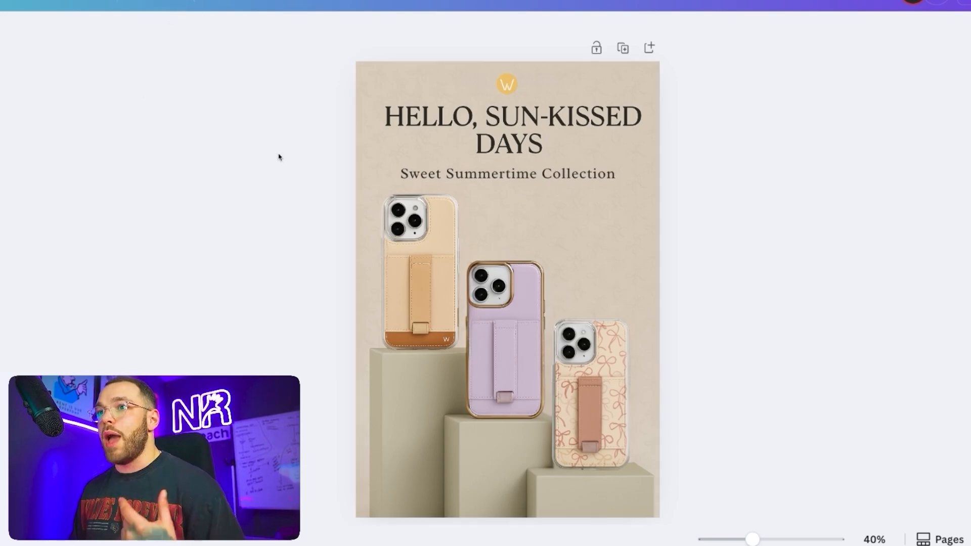
- Set the subtitle in Roboto and nudge it back to centre
left_click(459, 179)
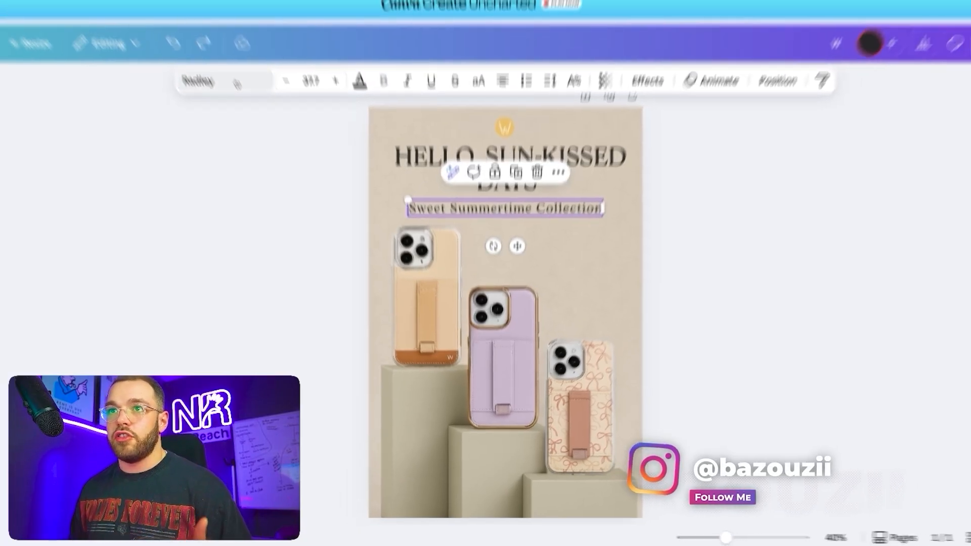
left_click(236, 83)
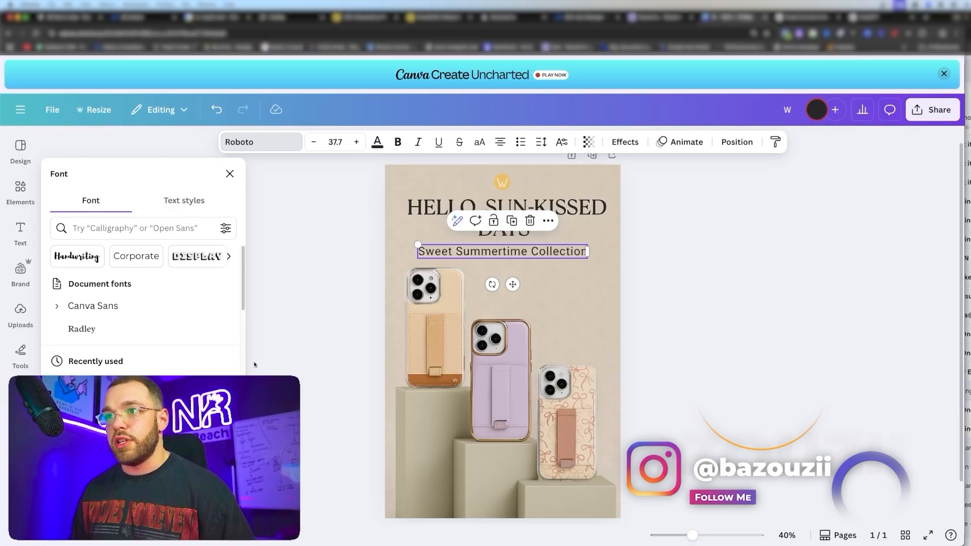
left_click(370, 336)
mouse_move(467, 250)
left_mouse_down()
mouse_move(457, 317)
mouse_move(650, 333)
mouse_move(454, 340)
mouse_move(512, 203)
mouse_move(464, 260)
mouse_move(474, 254)
mouse_move(466, 251)
left_mouse_up()
- Deselect the subtitle and enlarge the three-hairbrush reference photo in the Hair Brush Ad Concept chat
left_click(682, 280)
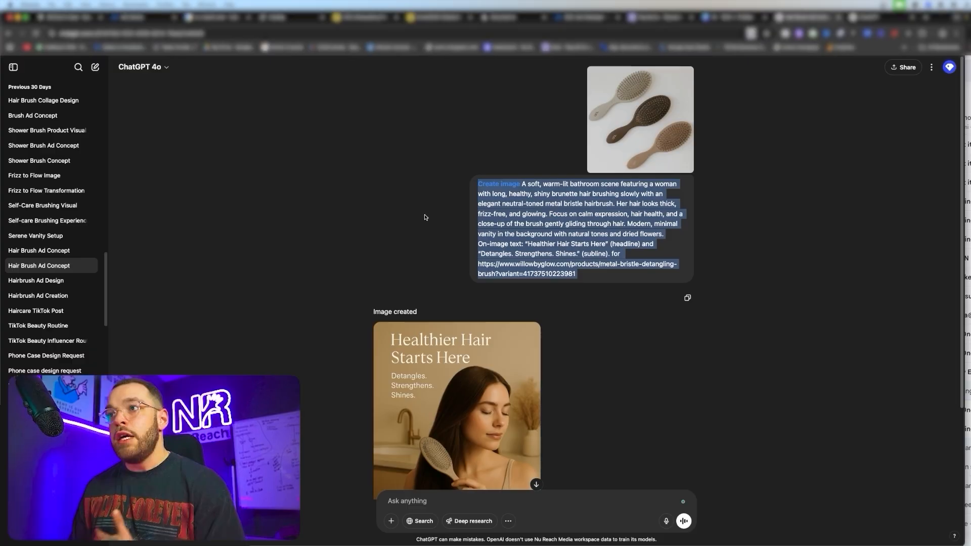
left_click(640, 157)
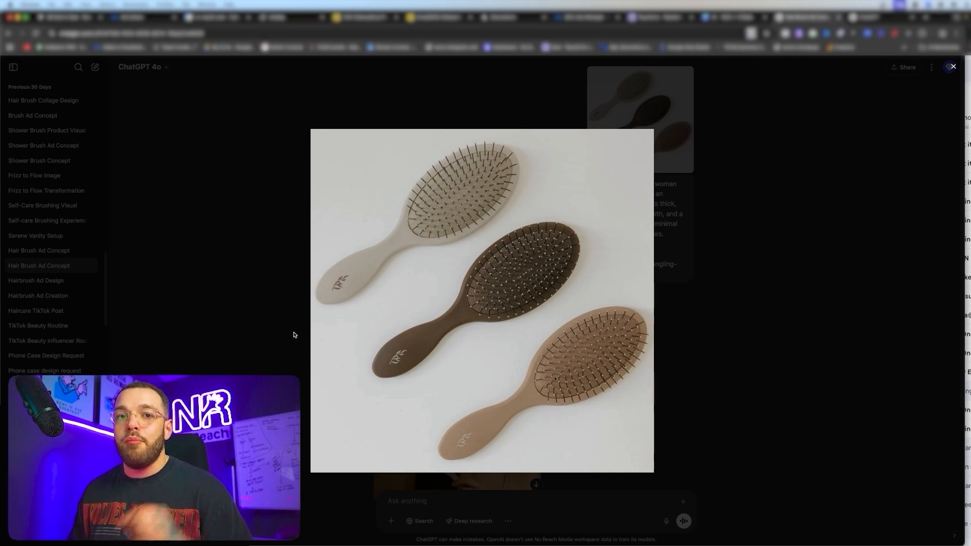
- Close the reference photo and view the generated Healthier Hair Starts Here ad full size
left_click(276, 373)
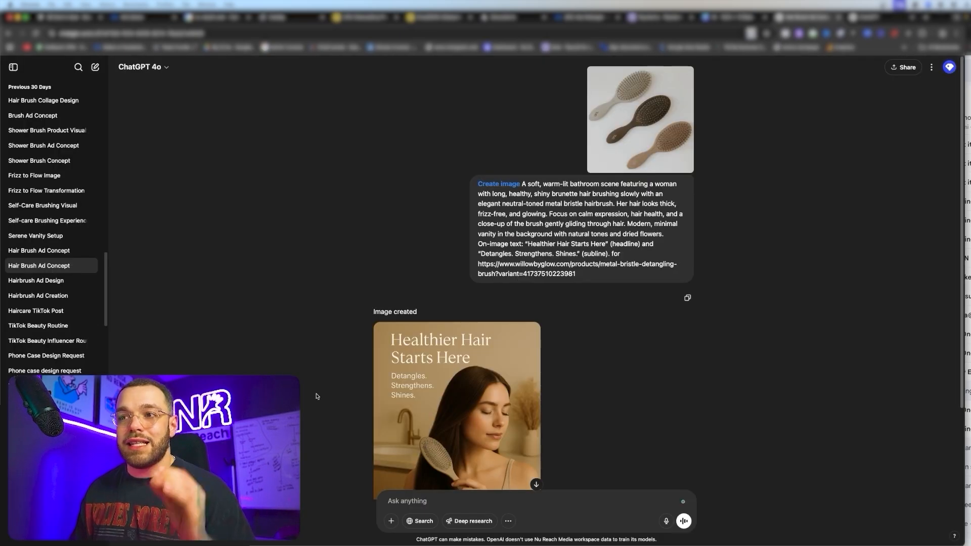
scroll(316, 394, "down", 3)
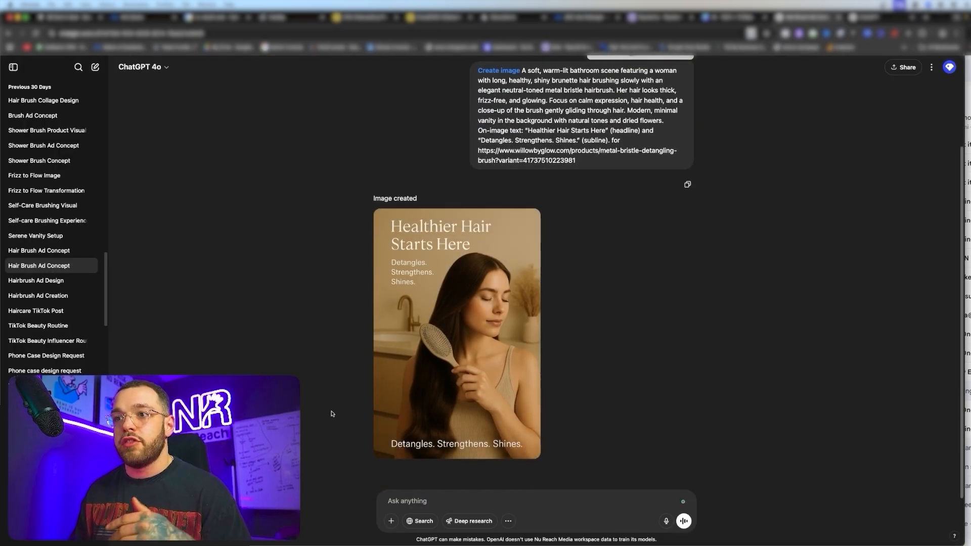
left_click(451, 381)
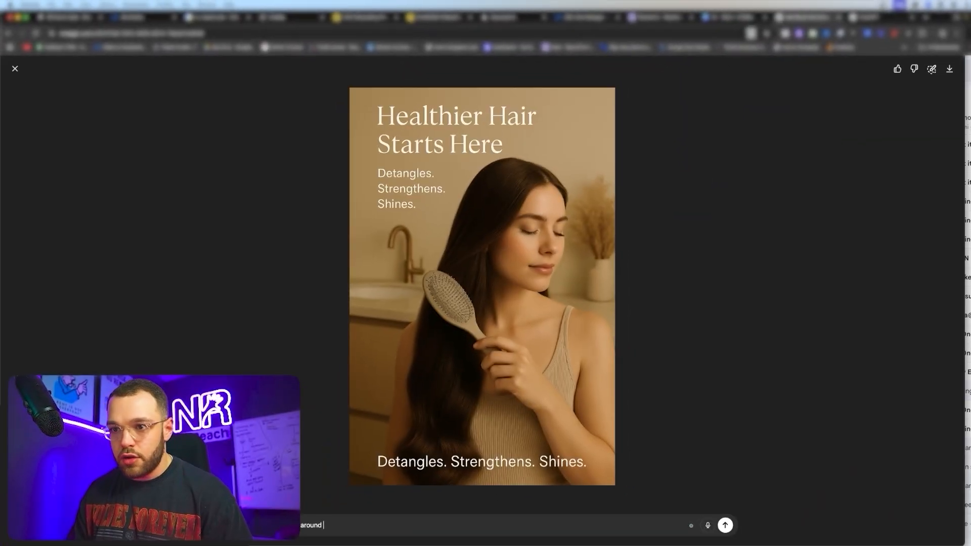
left_click(15, 69)
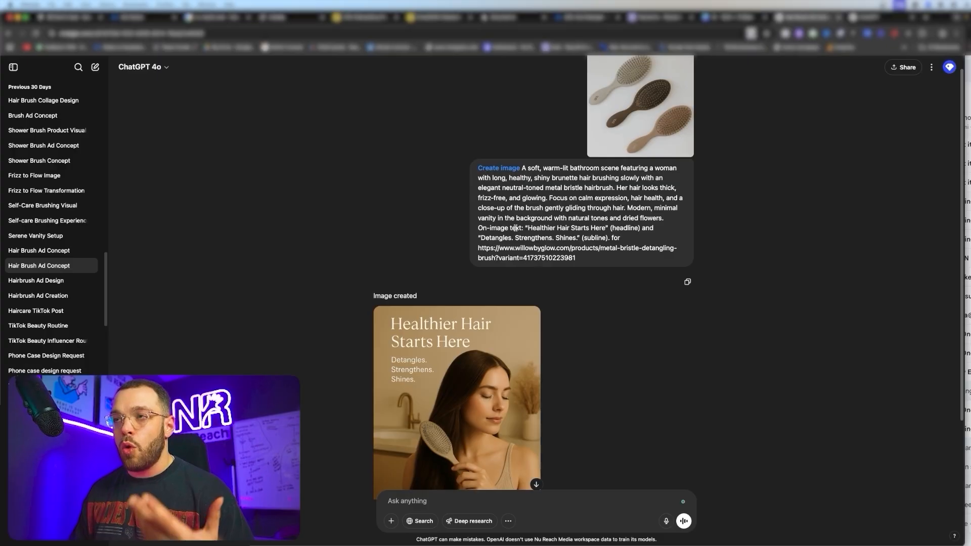
- Copy the image prompt and open the other Hair Brush Ad Concept chat
left_click(688, 283)
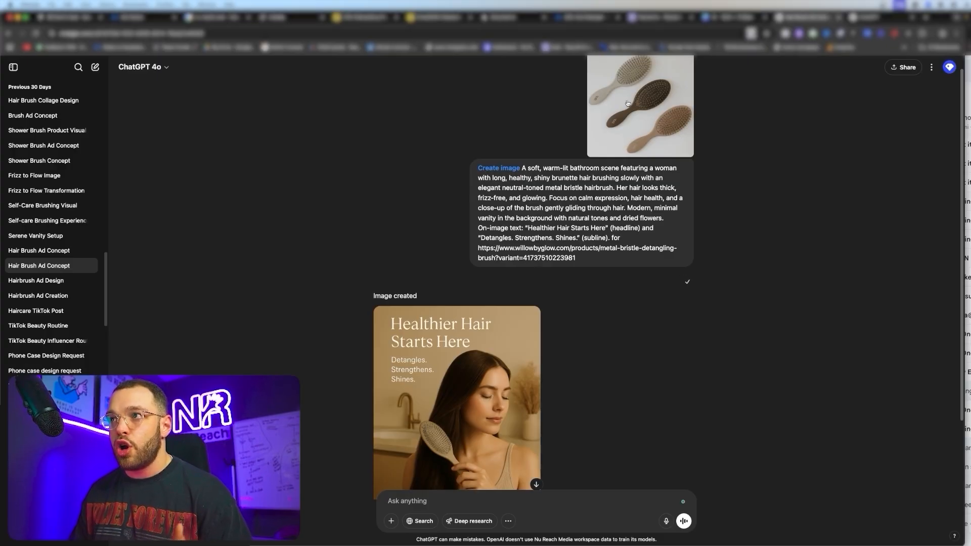
left_click(49, 250)
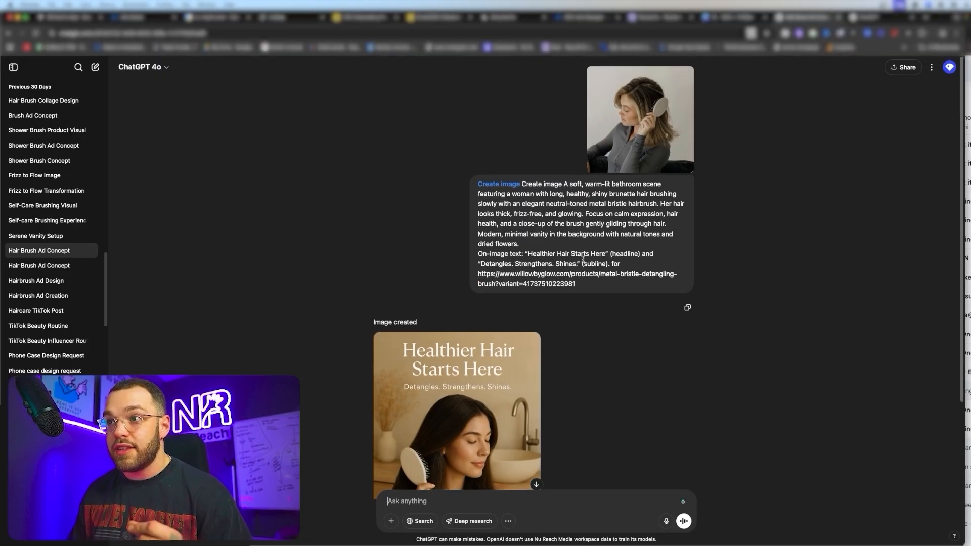
scroll(640, 131, "down", 3)
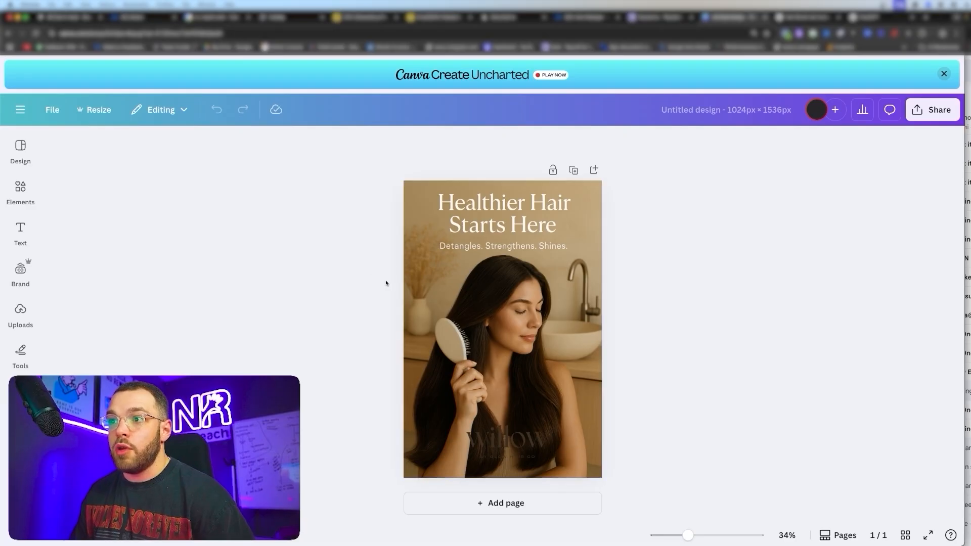
left_click_drag(503, 441, 445, 269)
key("ctrl+z")
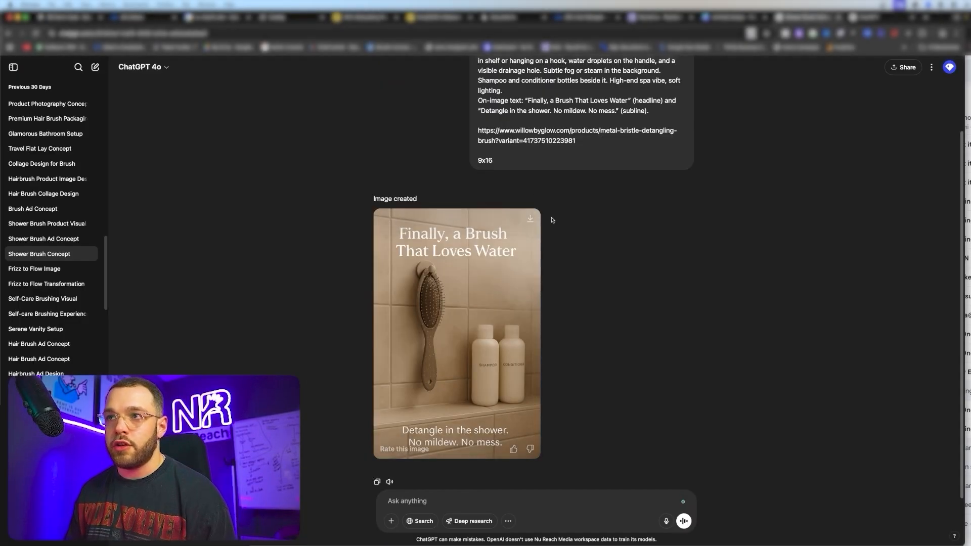
- Review the generated shower brush ad variants full size
scroll(565, 241, "up", 2)
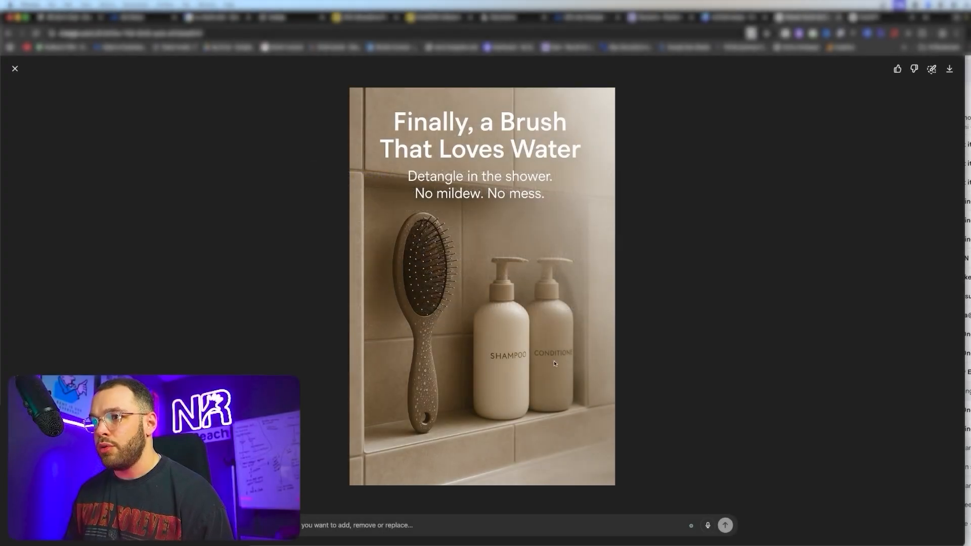
key("Escape")
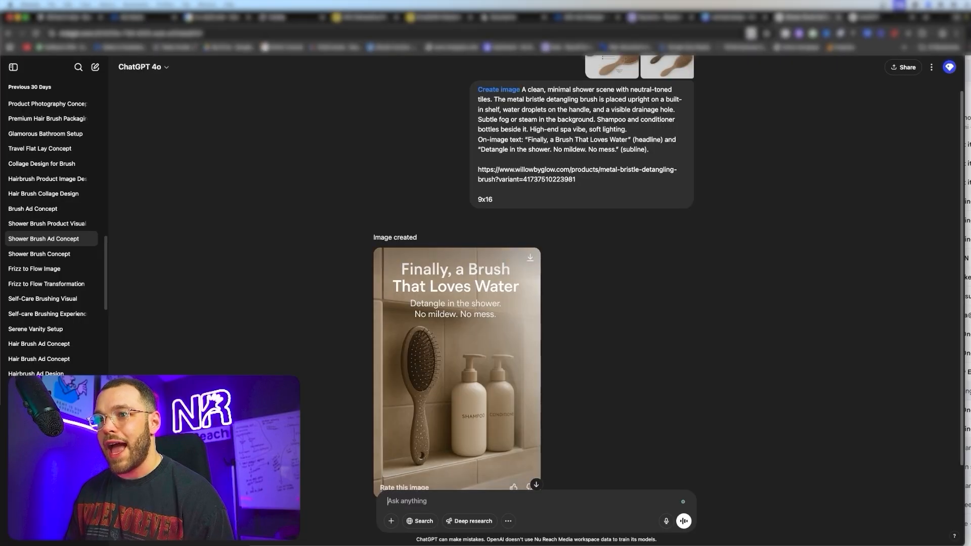
scroll(458, 377, "down", 2)
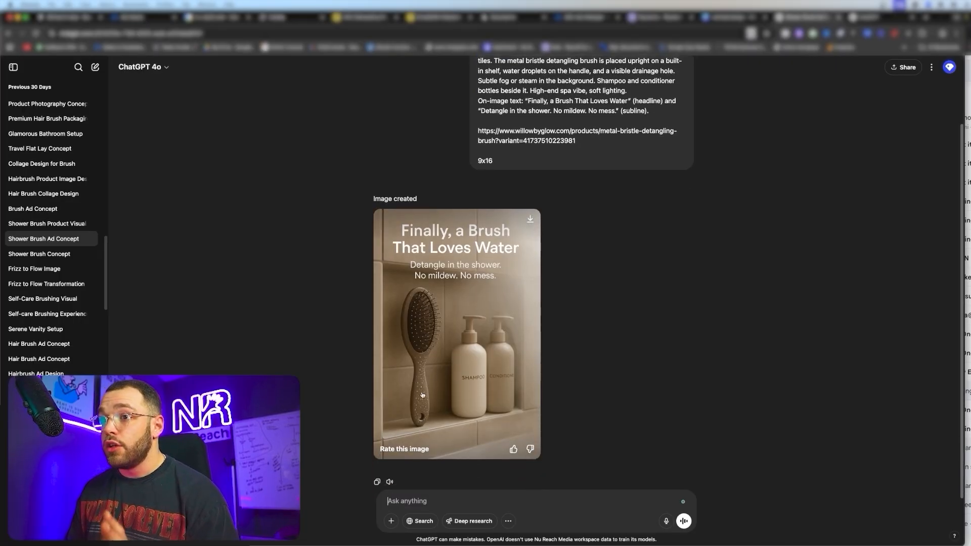
left_click(419, 401)
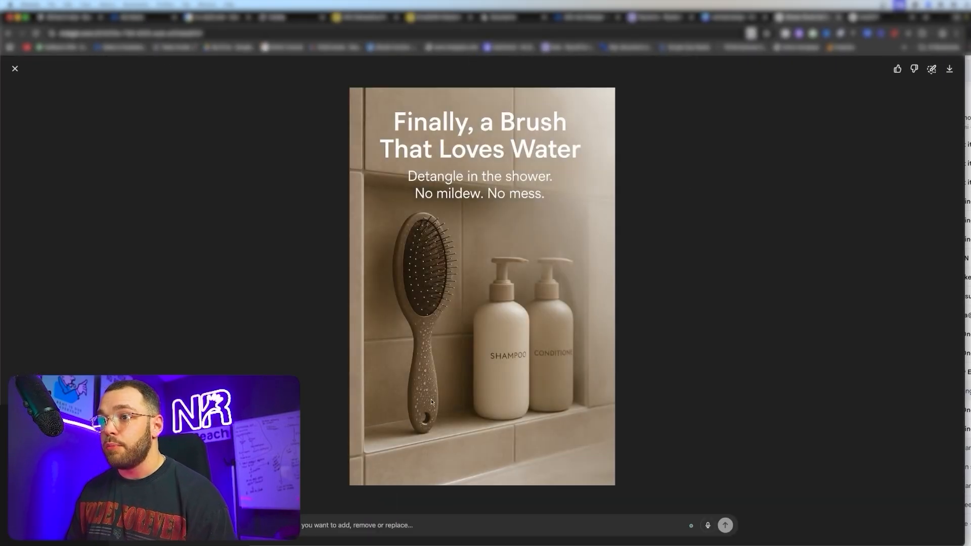
key("Escape")
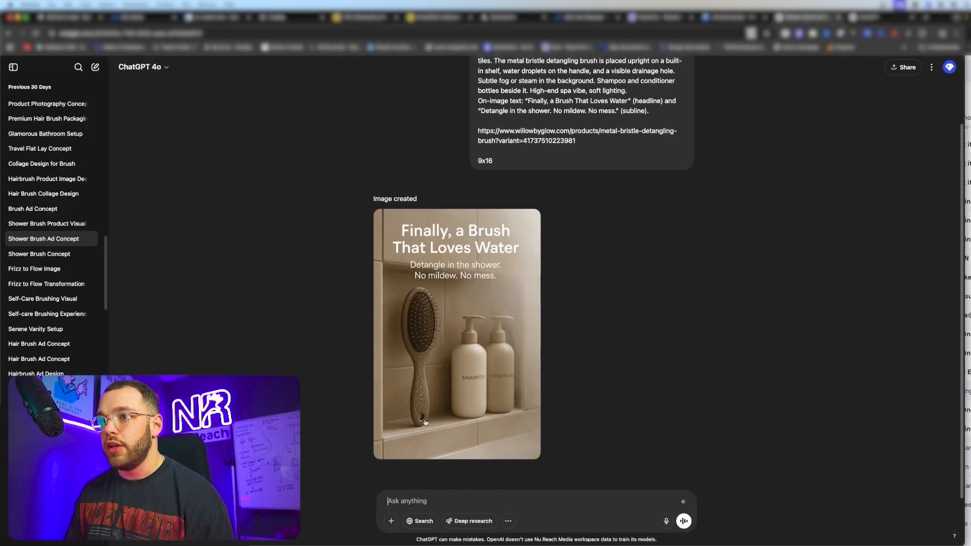
- In the Shower Brush Product Visual chat, view the scalp scrubber reference and its generated ad
left_click(52, 228)
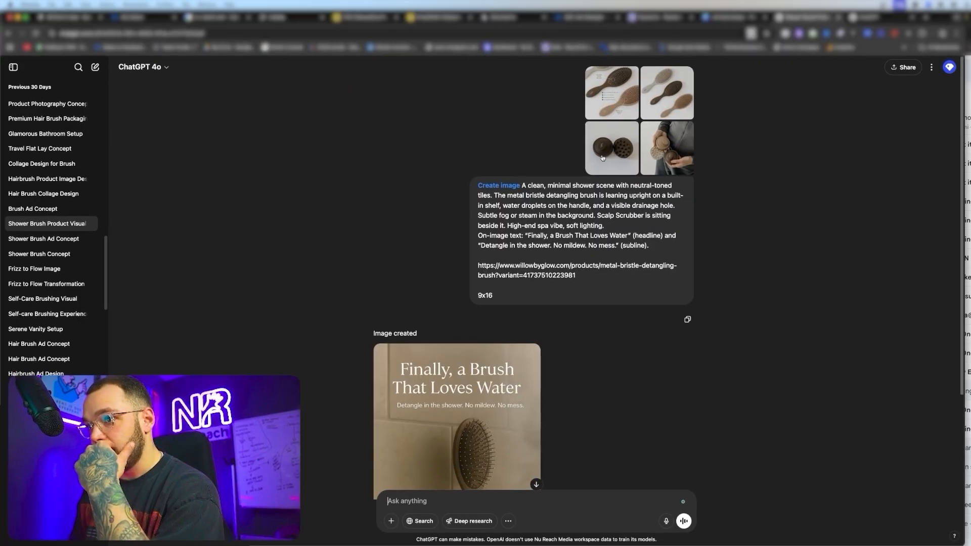
left_click(619, 154)
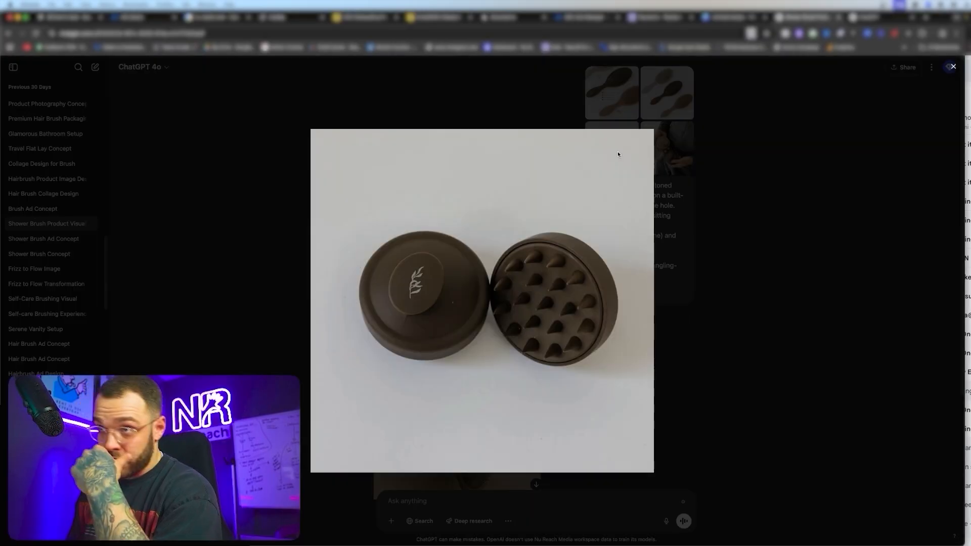
key("Escape")
scroll(481, 303, "down", 3)
left_click(481, 343)
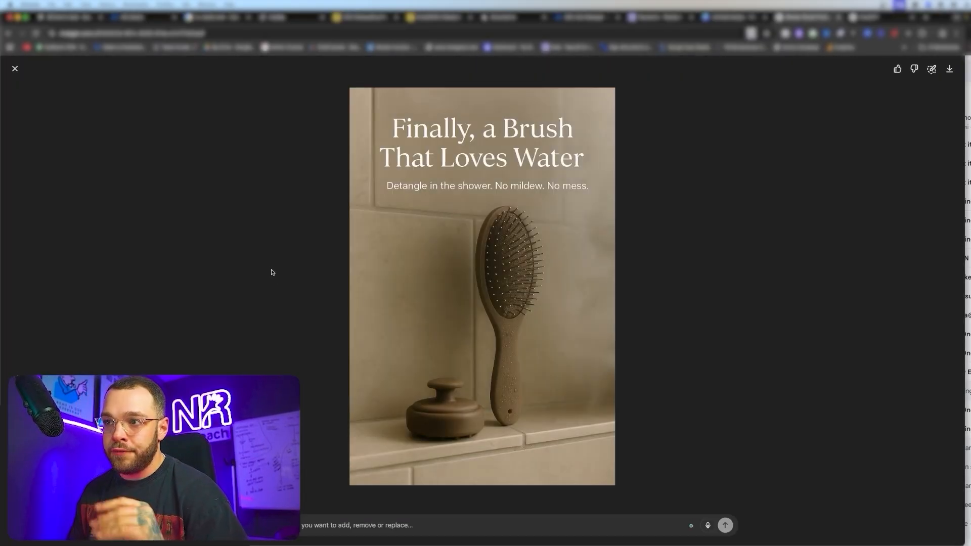
key("Escape")
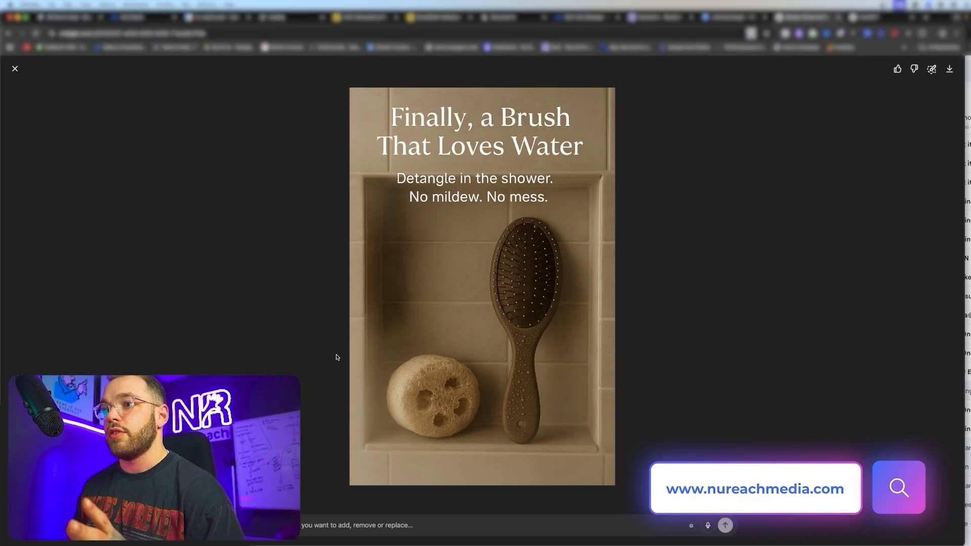
- Close the full-size Finally, a Brush That Loves Water loofah ad and scroll up the chat
left_click(15, 69)
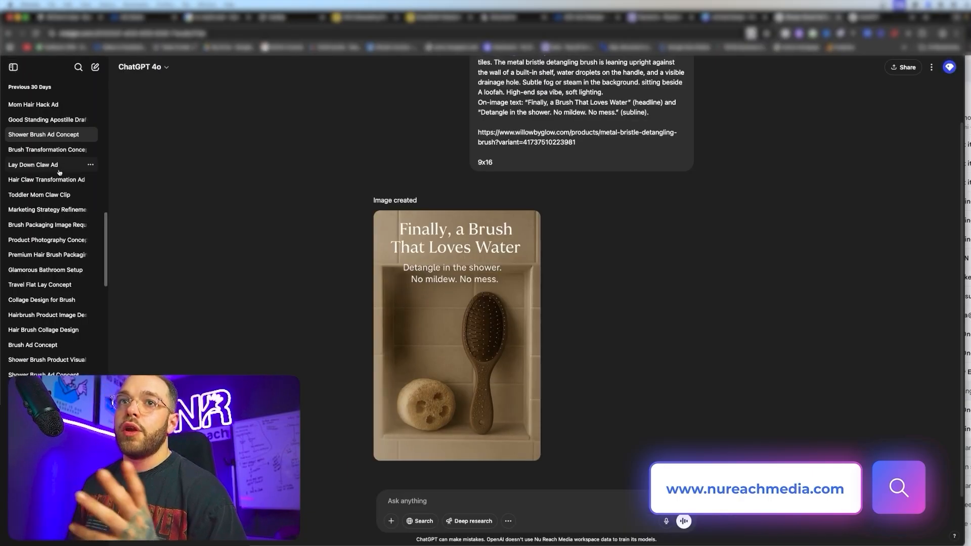
scroll(59, 172, "up", 2)
scroll(466, 263, "up", 1)
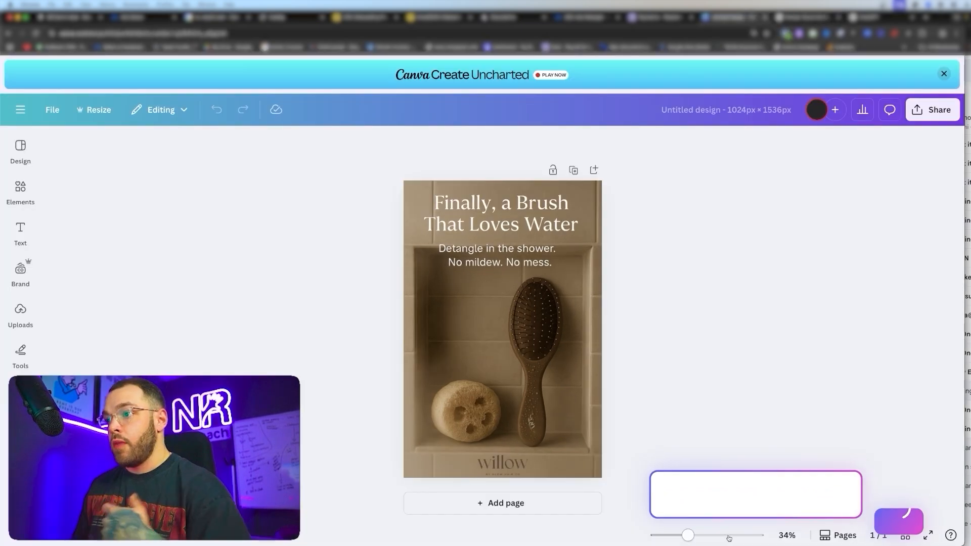
- Zoom the canvas in on the shower ad and select the background photo
left_click_drag(717, 535, 697, 536)
scroll(726, 475, "up", 1)
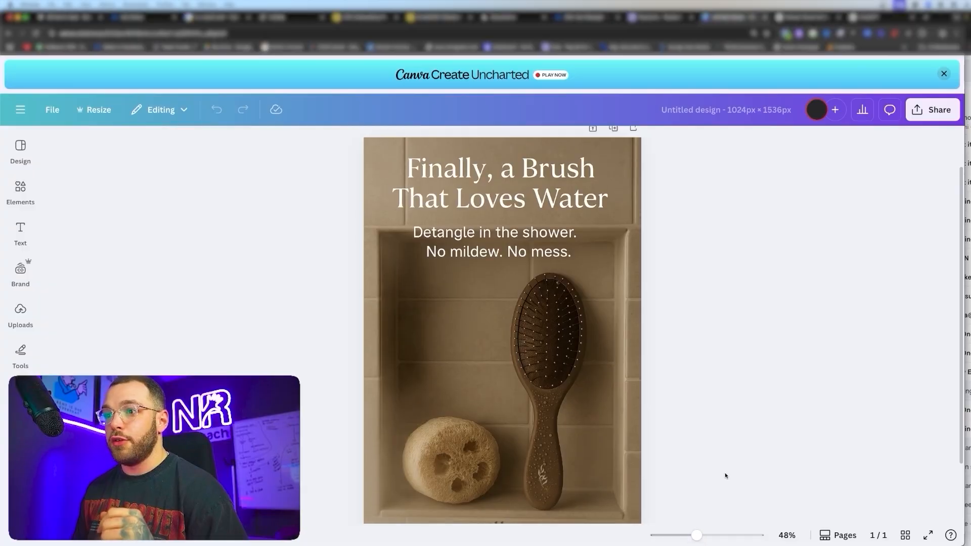
scroll(727, 475, "down", 1)
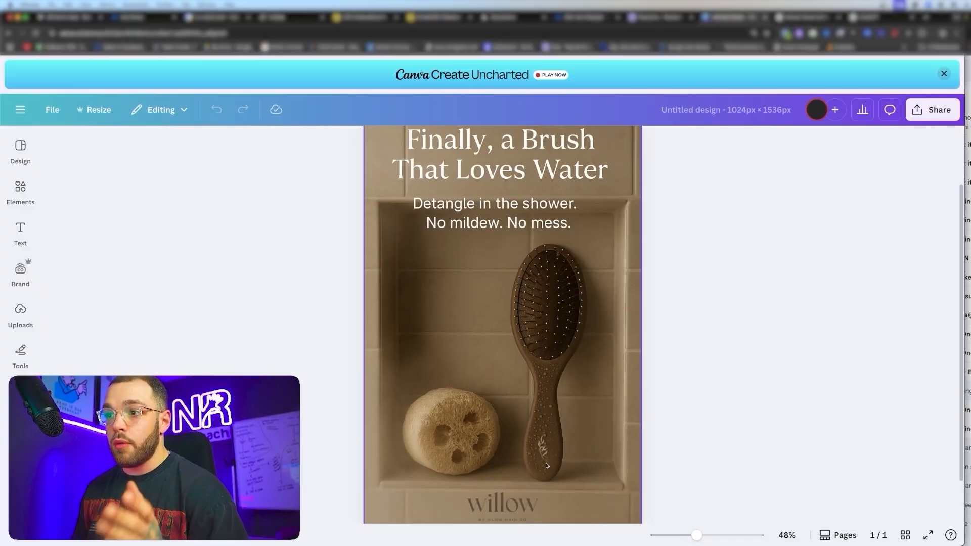
scroll(545, 464, "up", 1)
left_click(545, 464)
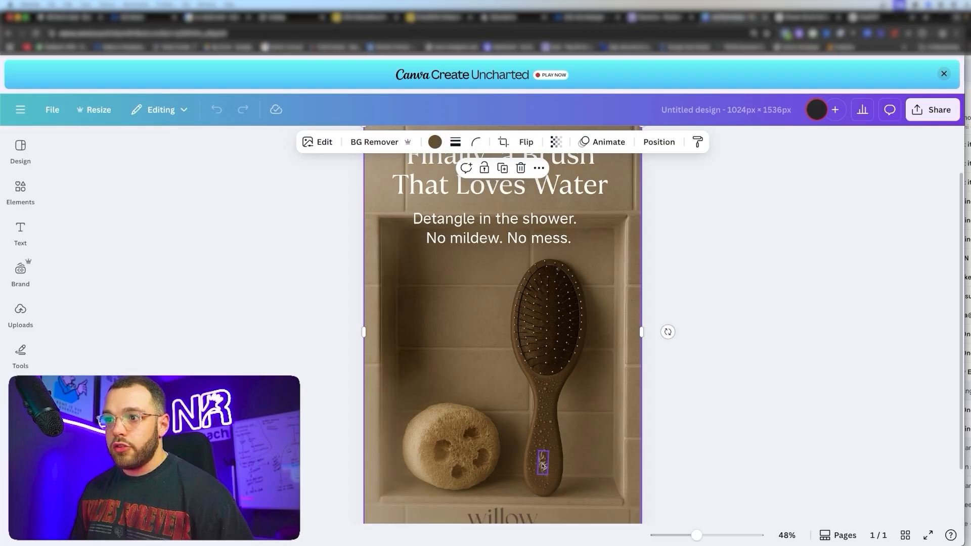
- Move the small leaf logo off the brush handle, enlarge it and place it above the loofah
mouse_move(542, 466)
left_mouse_down()
mouse_move(428, 353)
mouse_move(609, 426)
left_mouse_up()
left_click(578, 413)
left_click_drag(443, 400, 441, 331)
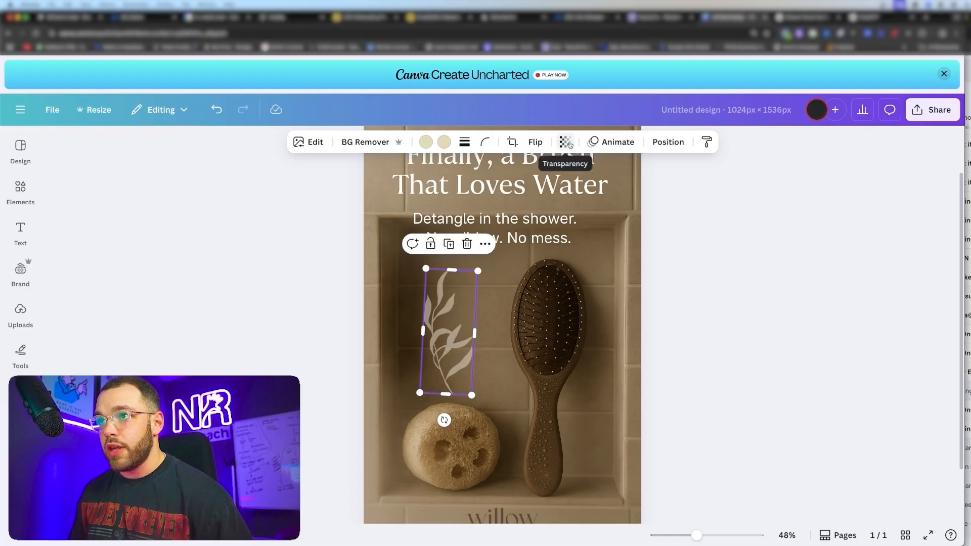
left_click(553, 466)
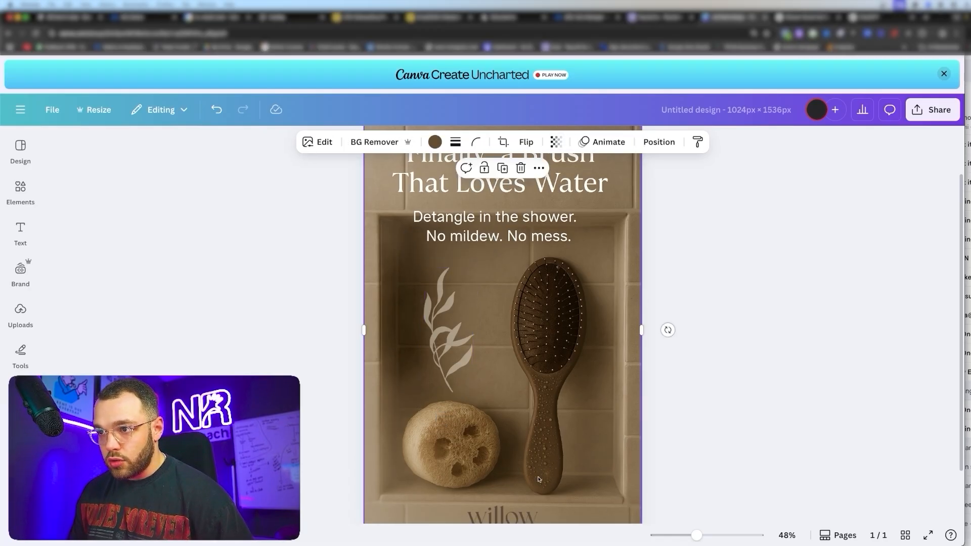
- Open the photo's Magic Eraser, close it and undo the added leaf decoration
left_click(324, 142)
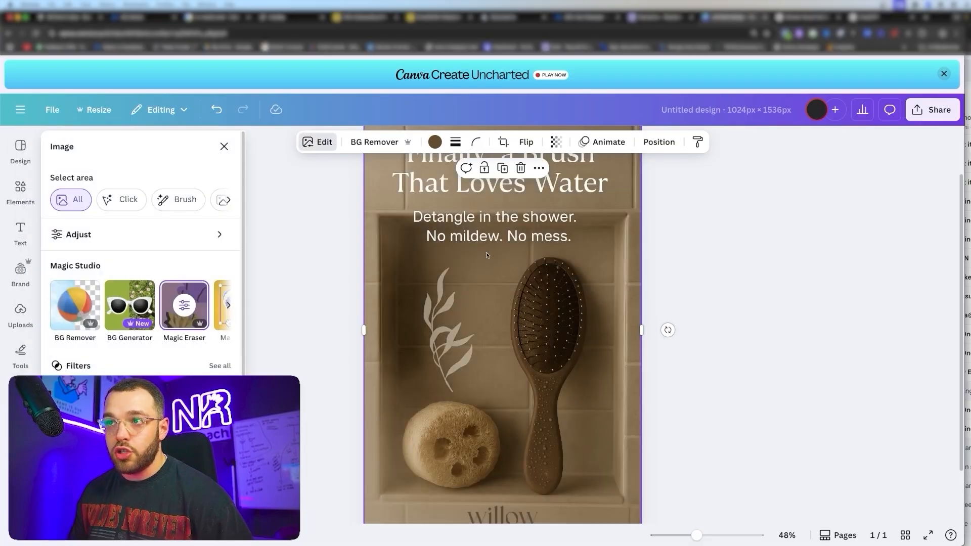
left_click(310, 142)
left_click(314, 137)
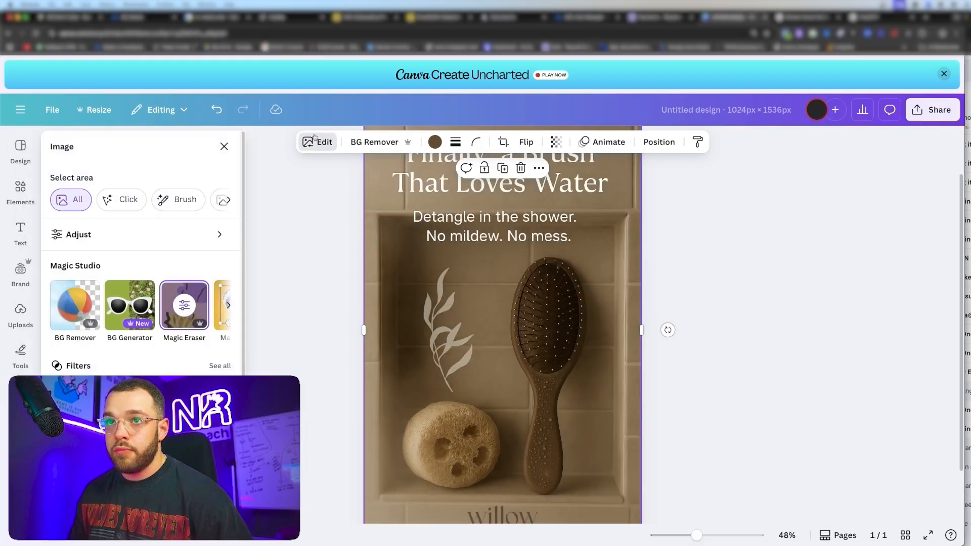
scroll(157, 310, "right", 2)
left_click(144, 318)
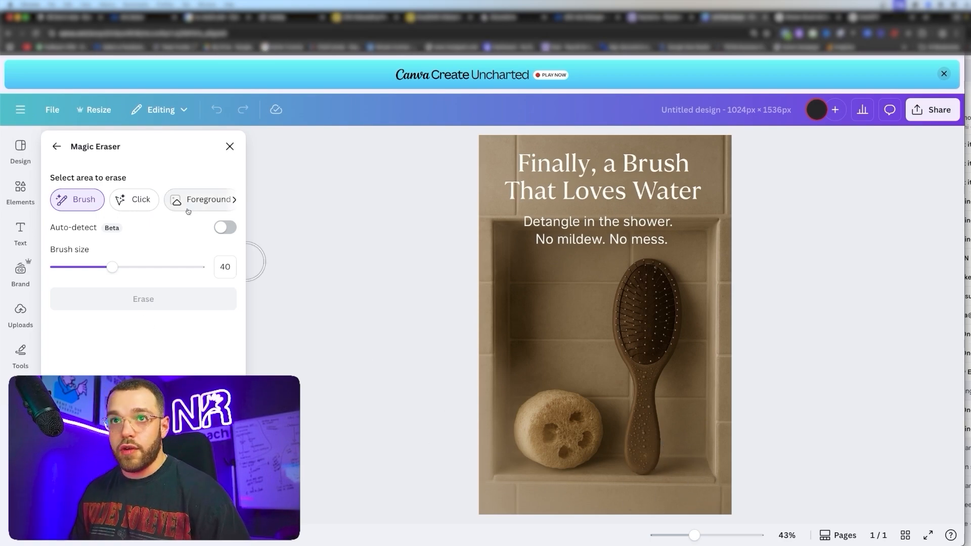
left_click(230, 147)
key("super+z")
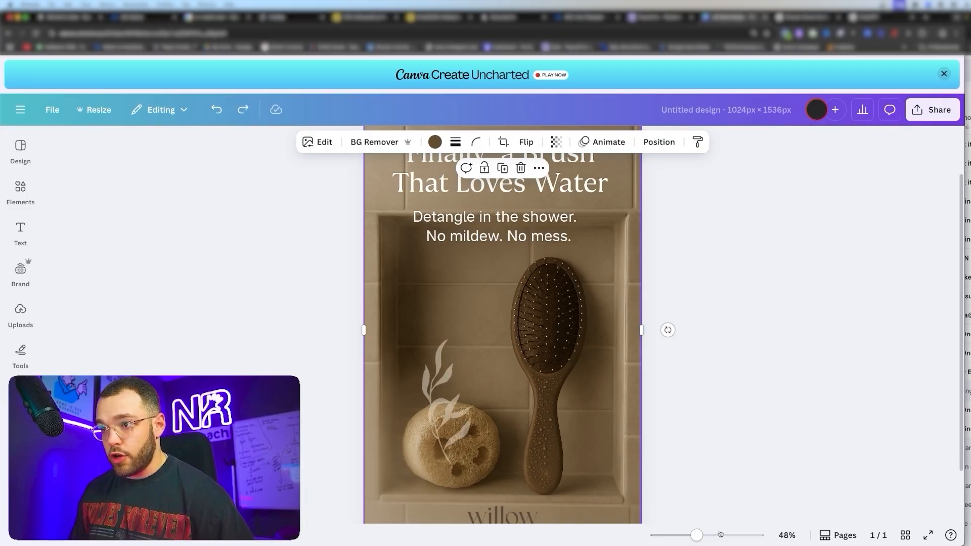
- Zoom in to 188% to inspect the brush handle, then zoom back out to the whole design
left_click(748, 529)
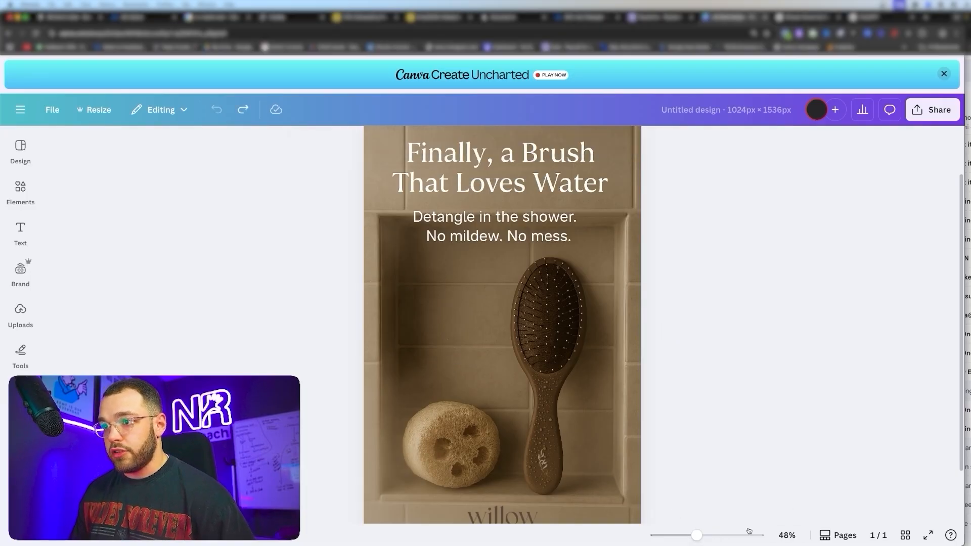
left_click_drag(697, 534, 733, 537)
scroll(663, 419, "down", 7)
scroll(662, 418, "down", 3)
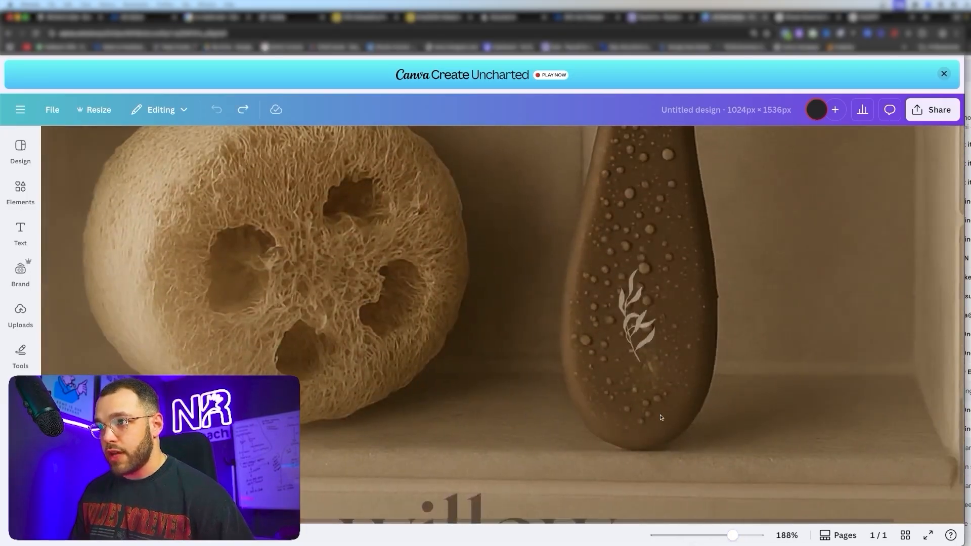
scroll(659, 412, "right", 2)
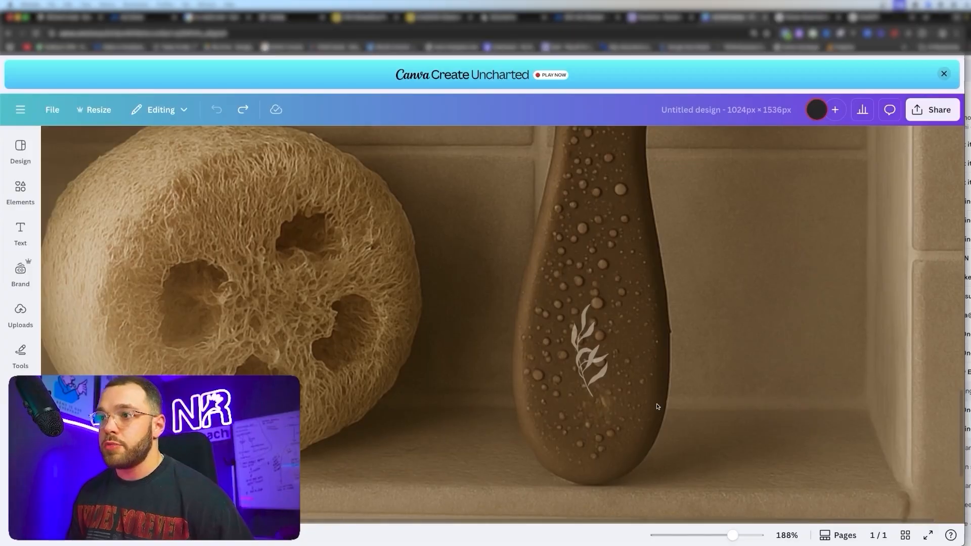
left_click_drag(733, 535, 692, 535)
scroll(738, 466, "up", 4)
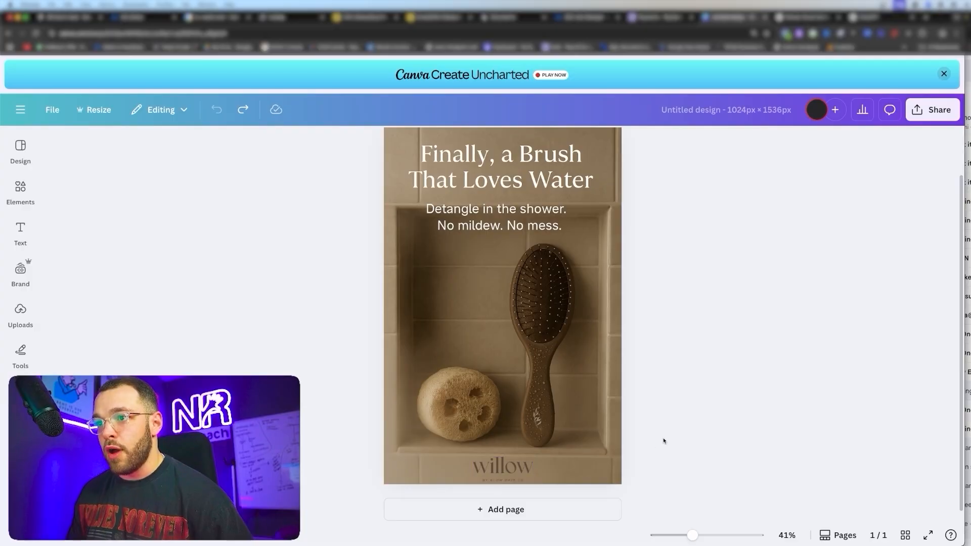
scroll(726, 433, "up", 1)
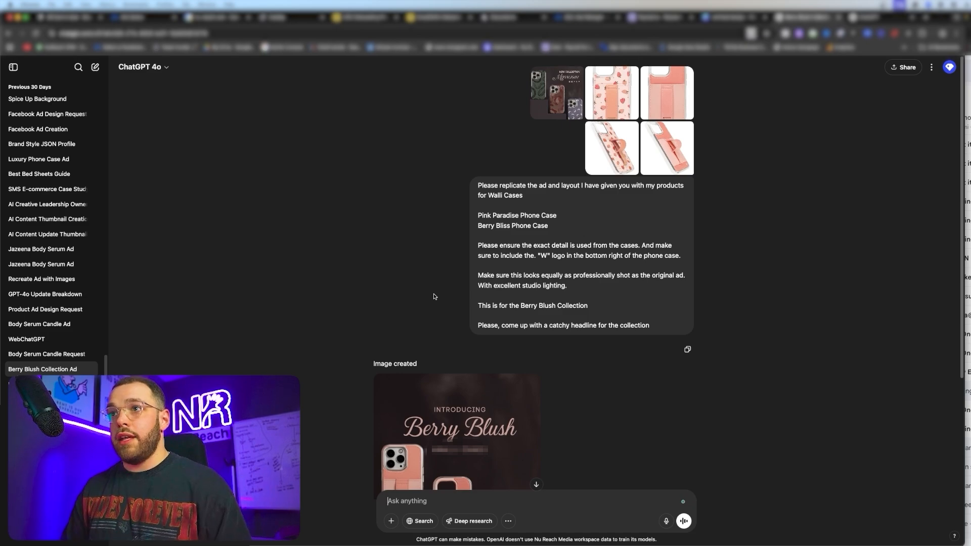
- Preview the Moonlight reference ad, the first reference image and the strawberry phone case photo
left_click(540, 108)
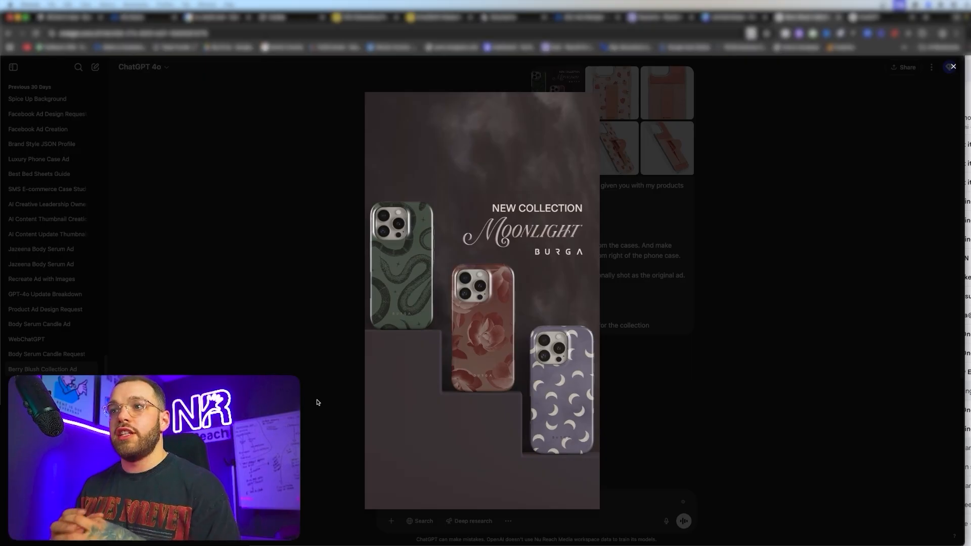
left_click(310, 249)
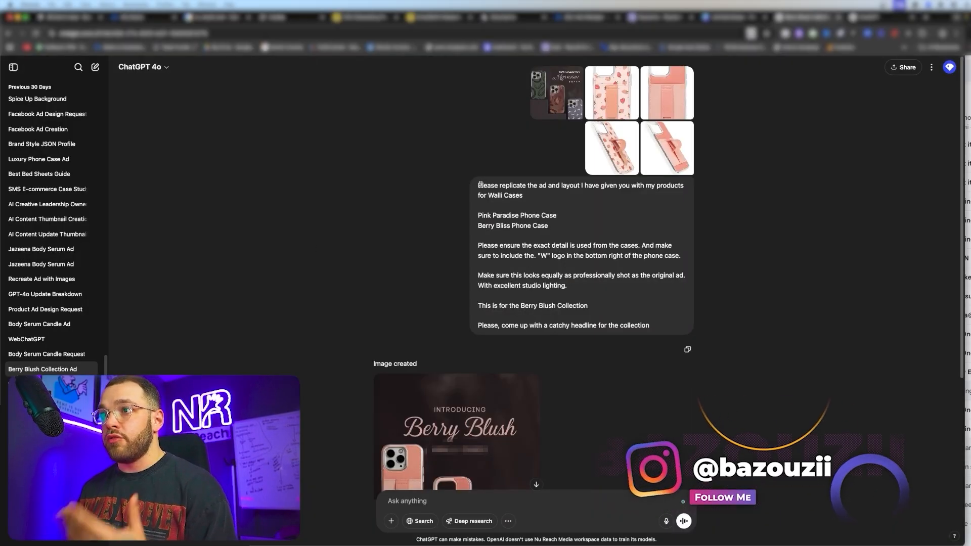
left_click_drag(478, 186, 575, 198)
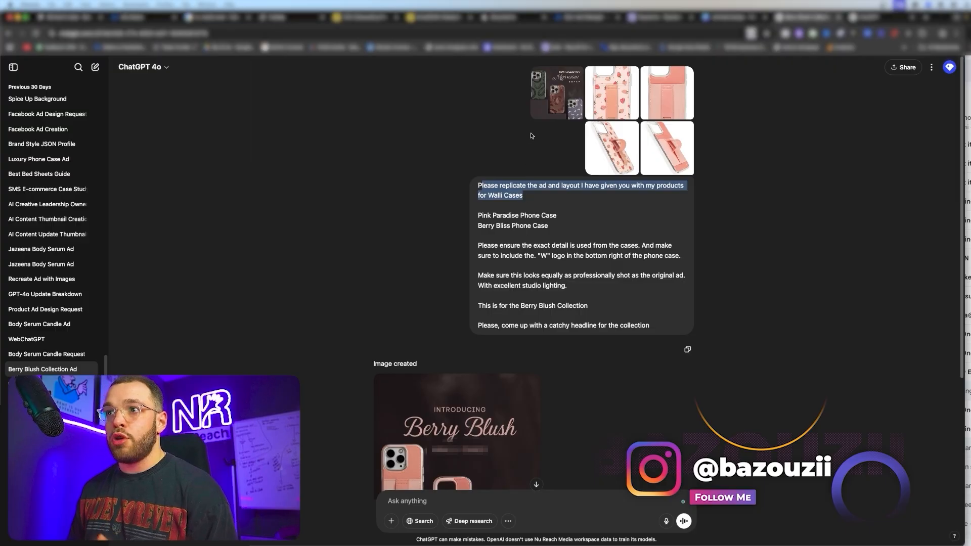
left_click(538, 100)
left_click(320, 236)
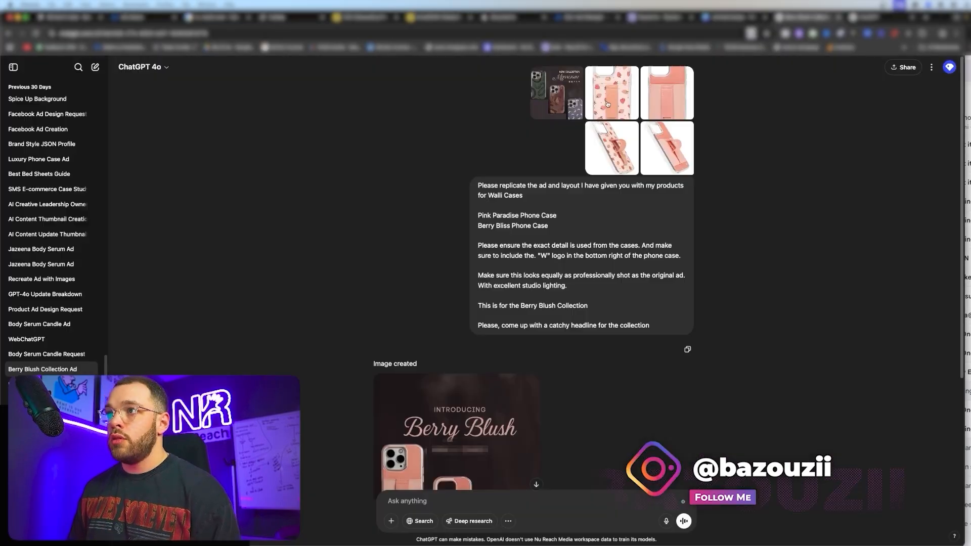
left_click(607, 104)
left_click(288, 273)
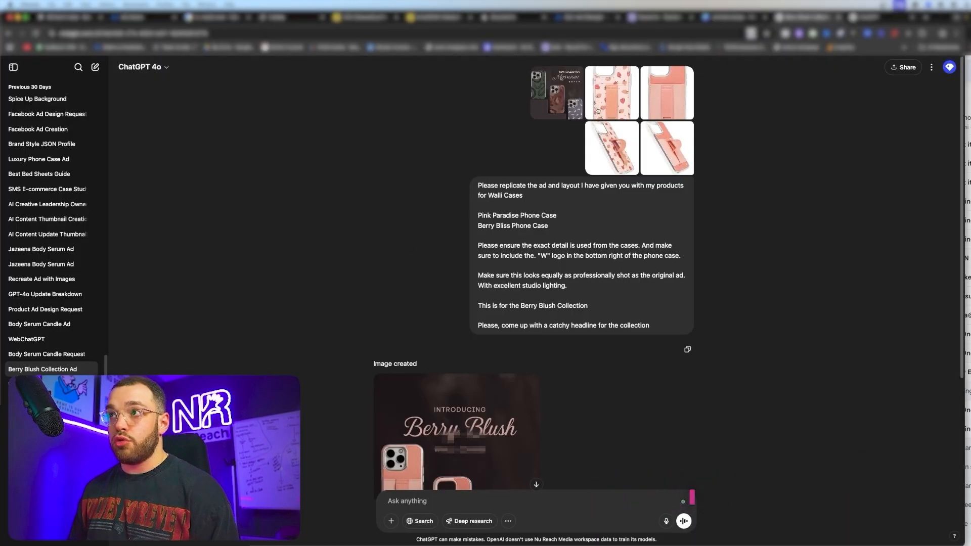
- View the generated 'Introducing Berry Blush' ad full size, then close it
scroll(342, 293, "down", 4)
scroll(347, 296, "down", 1)
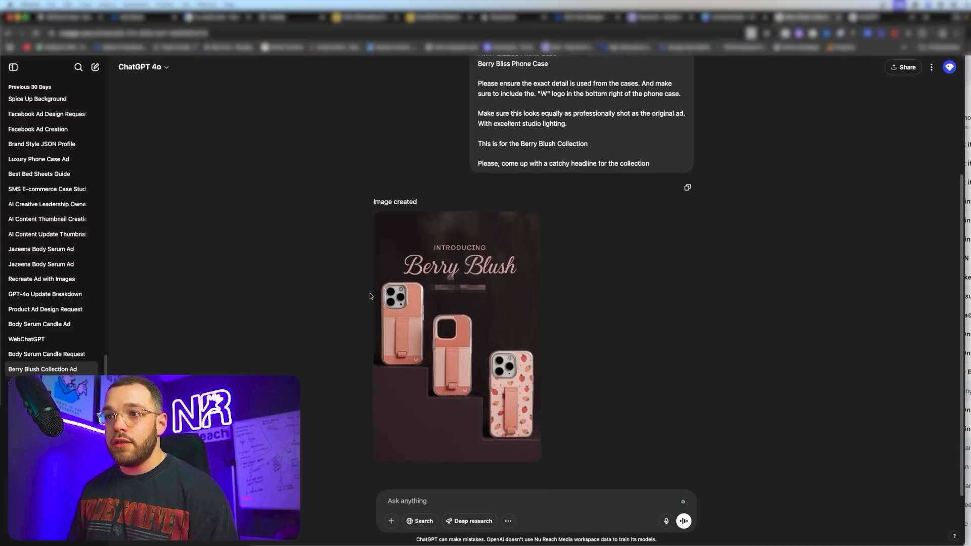
mouse_move(438, 297)
left_click(468, 309)
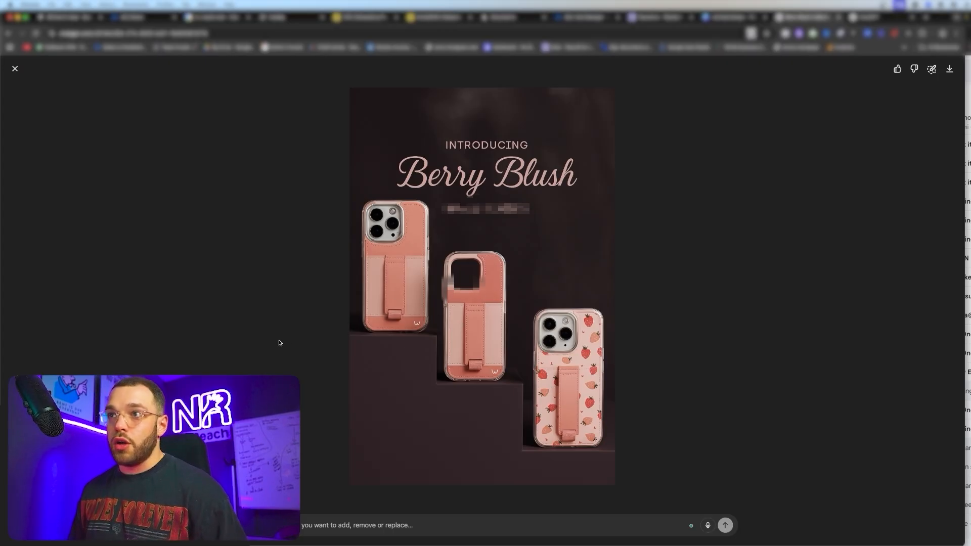
left_click(15, 69)
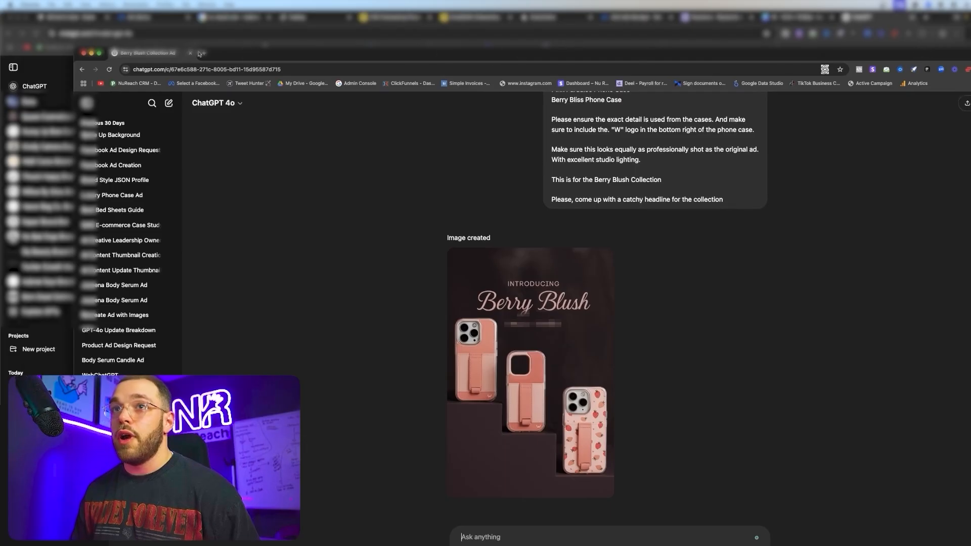
- Shrink the ChatGPT window and place it over the right side of the Canva Berry Blush design
left_click_drag(77, 47, 731, 190)
left_click(931, 391)
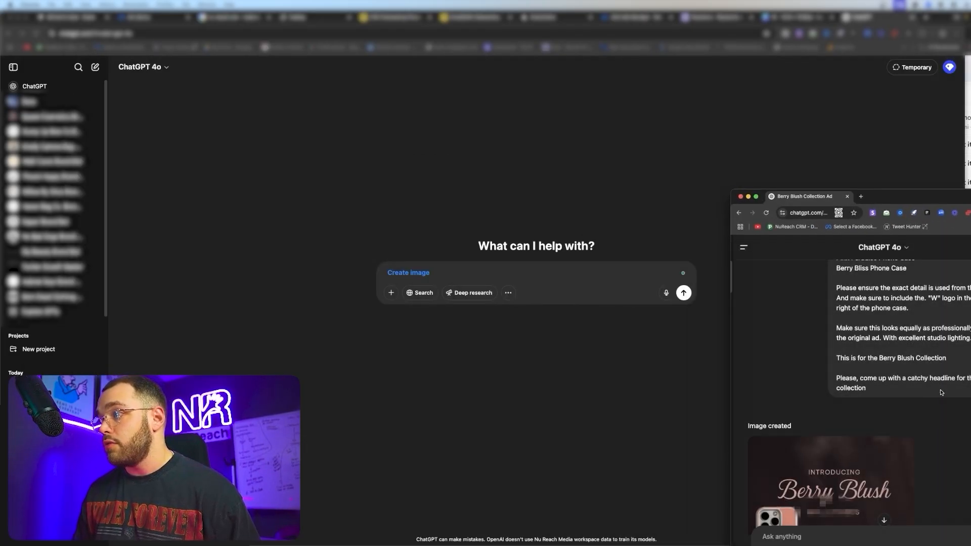
scroll(939, 392, "down", 4)
left_click_drag(931, 198, 905, 93)
left_click(791, 17)
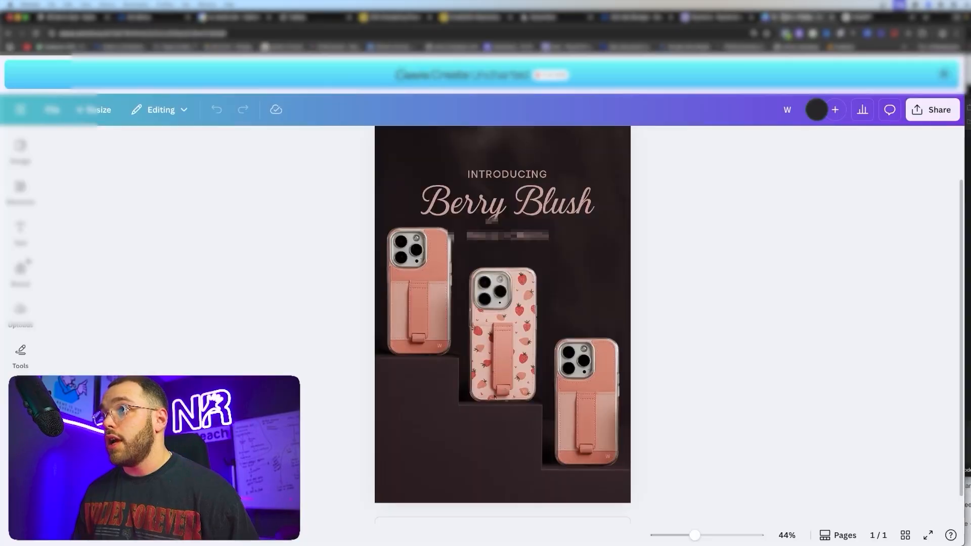
left_click_drag(968, 92, 892, 104)
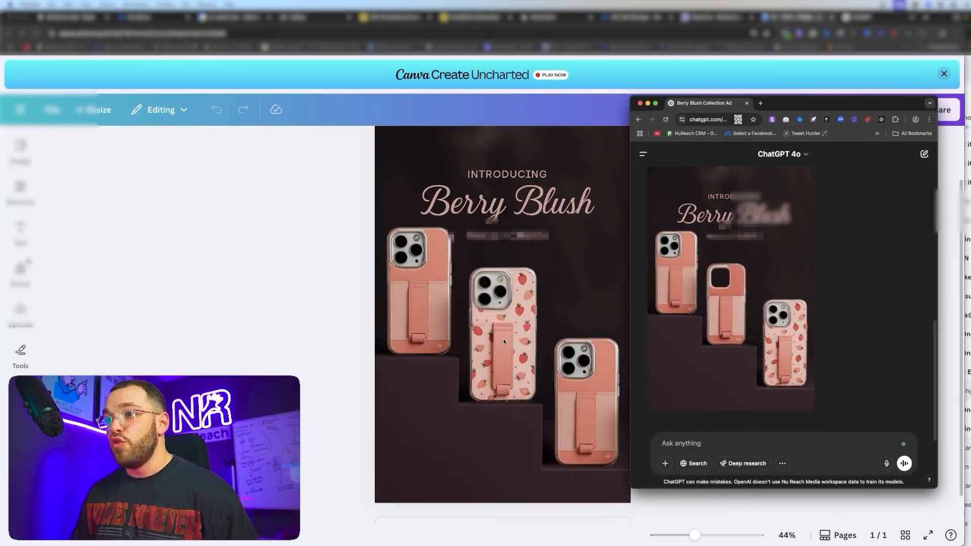
- Nudge the right-hand phone case, then undo the move and deselect it
left_click(587, 388)
left_click(590, 392)
left_click_drag(590, 391, 583, 388)
key("super+z")
scroll(587, 387, "up", 1)
left_click(682, 323)
scroll(427, 319, "down", 1)
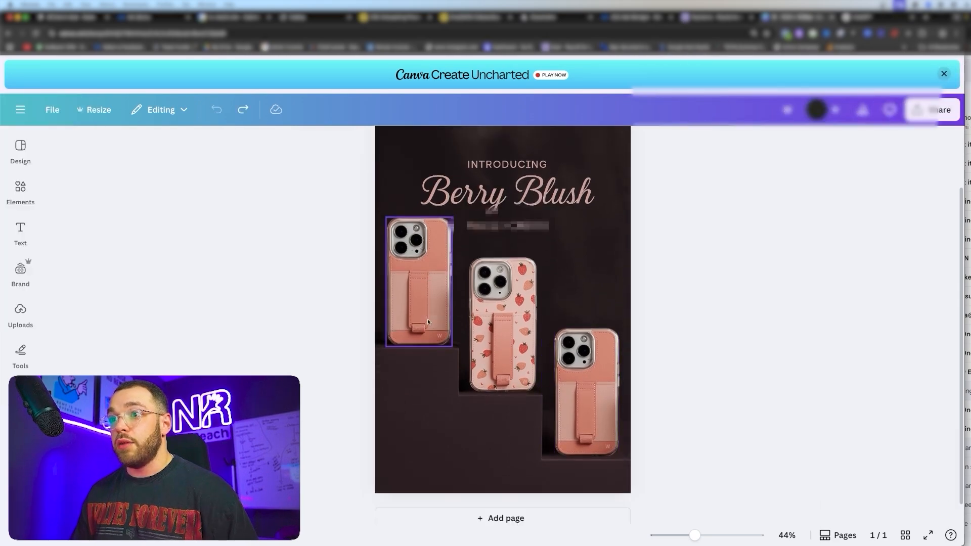
scroll(290, 296, "up", 1)
scroll(292, 294, "down", 1)
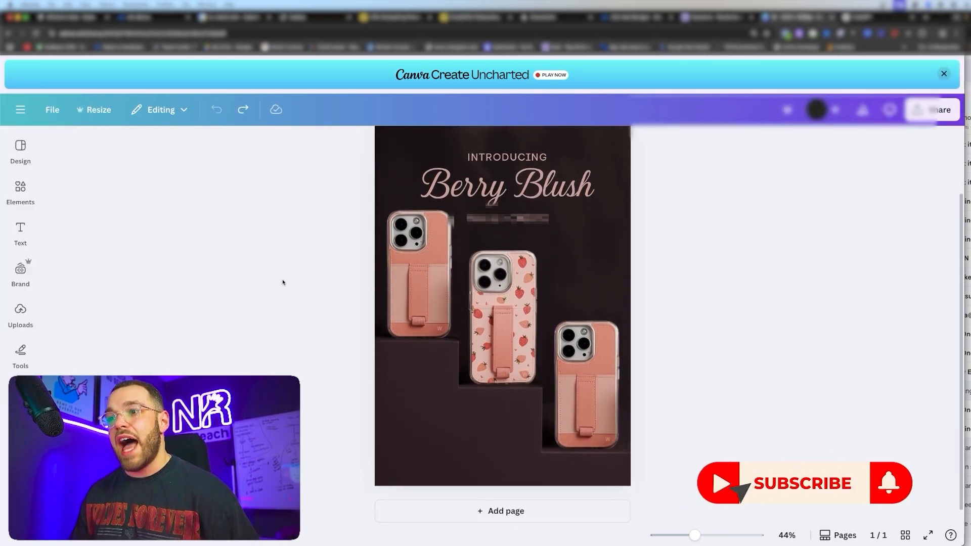
scroll(283, 282, "up", 1)
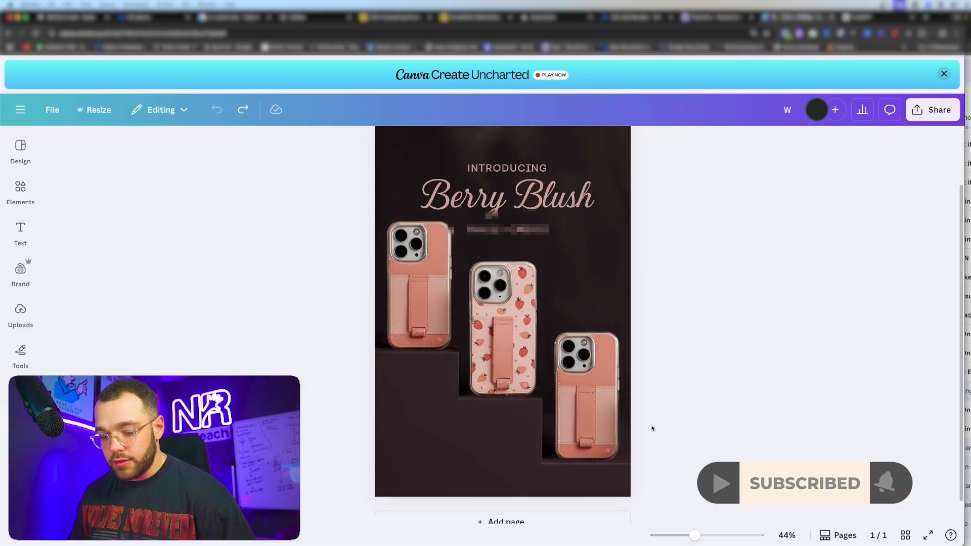
scroll(580, 403, "up", 10)
left_click(564, 360)
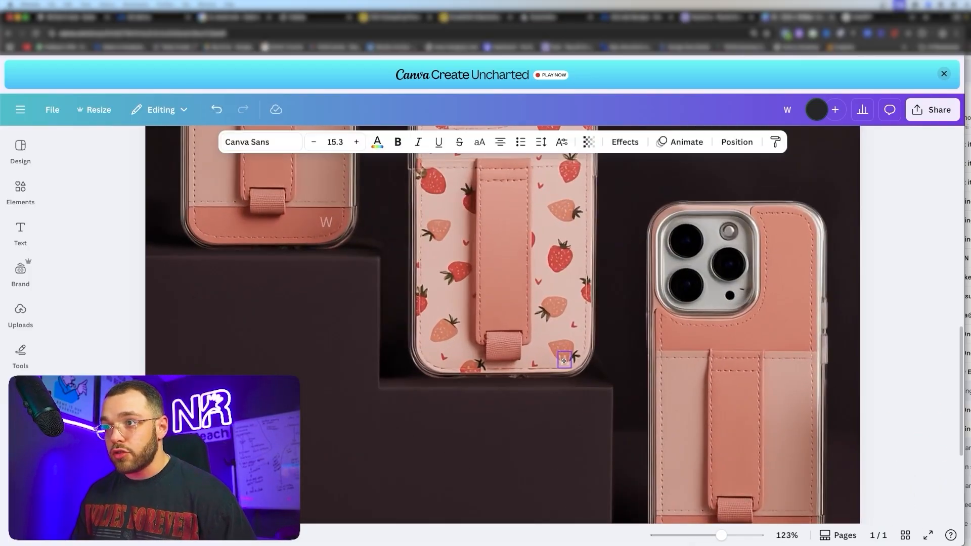
key("ctrl+z")
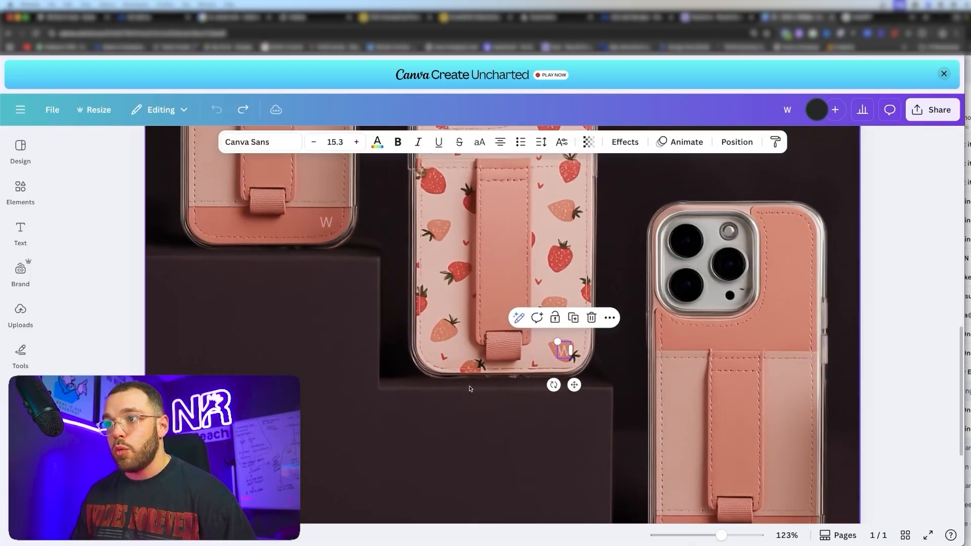
left_click(456, 435)
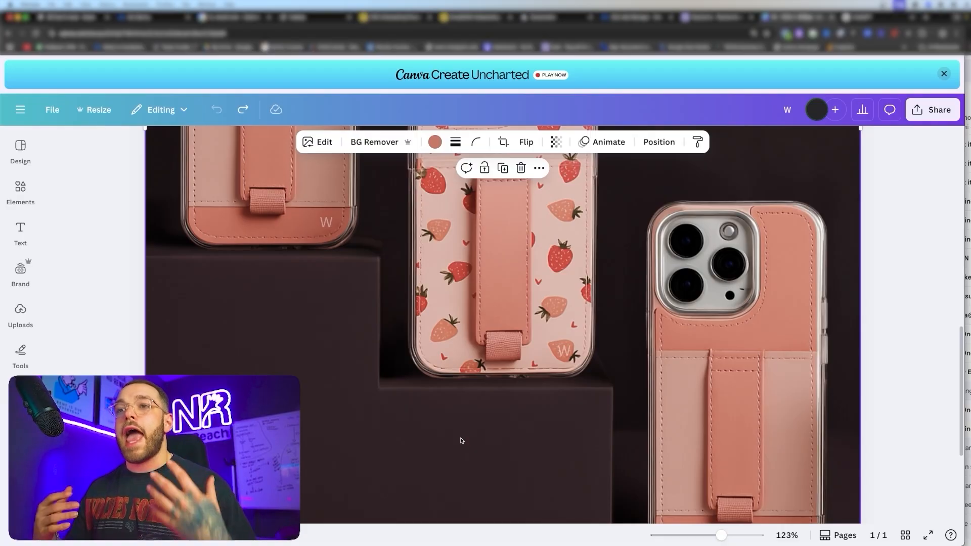
scroll(492, 332, "down", 7)
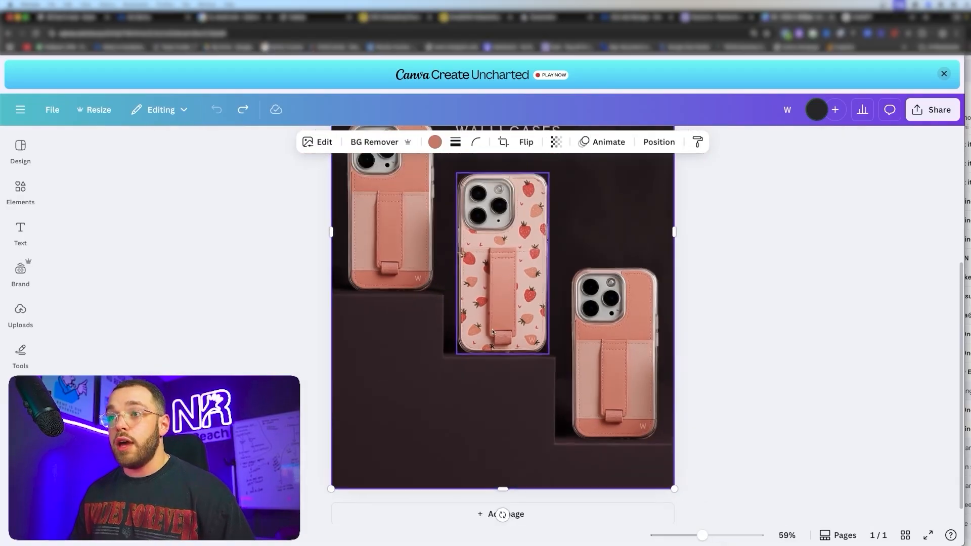
scroll(493, 332, "down", 4)
left_click(283, 332)
scroll(284, 330, "up", 2)
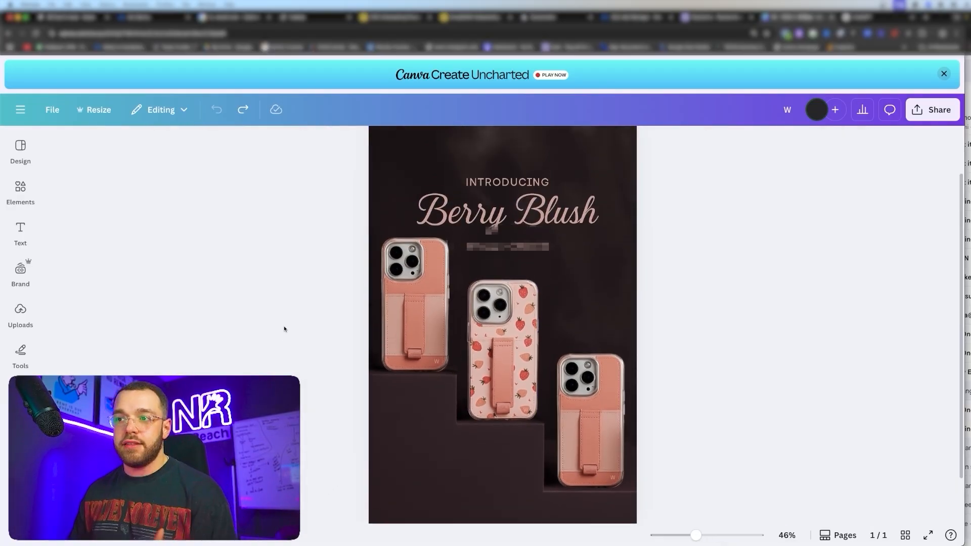
scroll(286, 323, "up", 1)
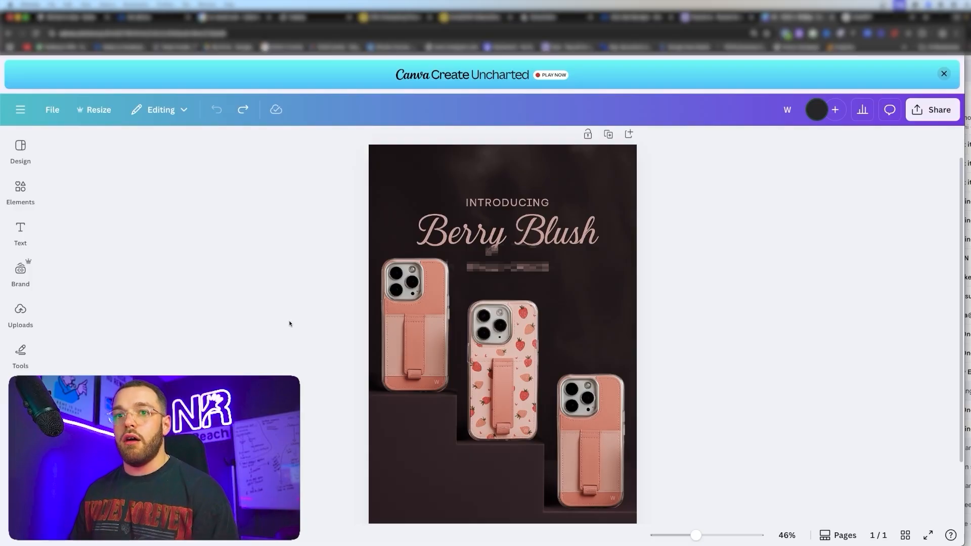
scroll(289, 323, "down", 1)
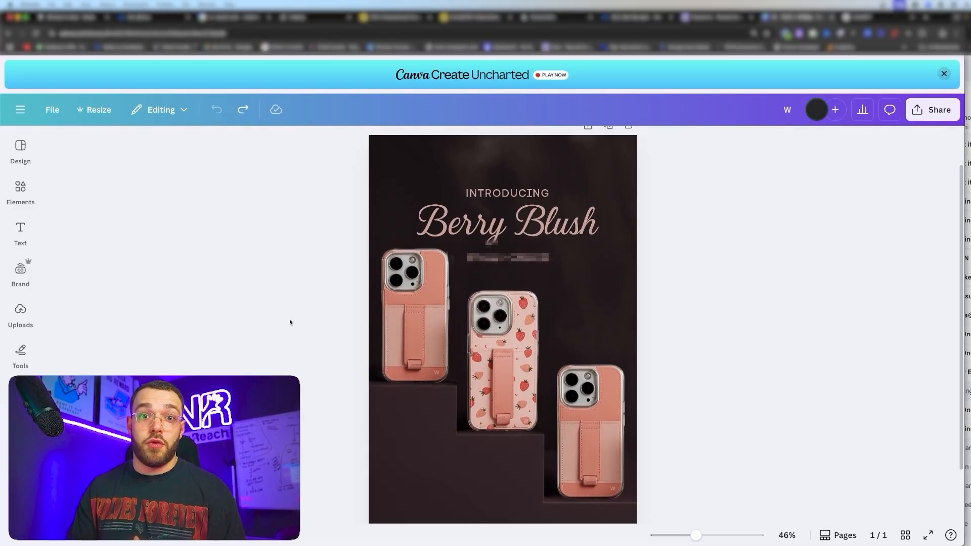